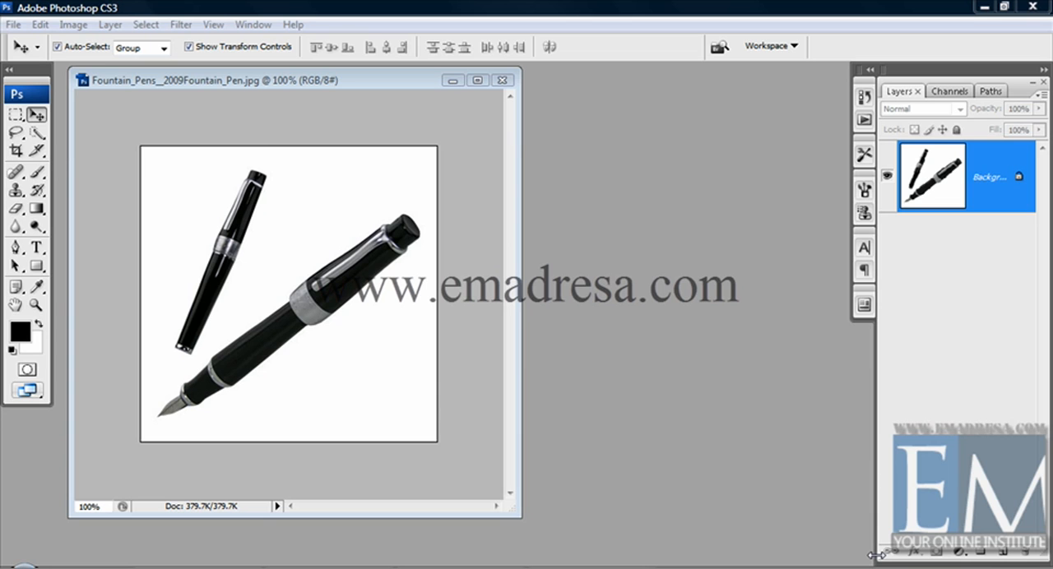
- Create a new blank document 3000 pixels wide and 3000 pixels high
left_click(20, 26)
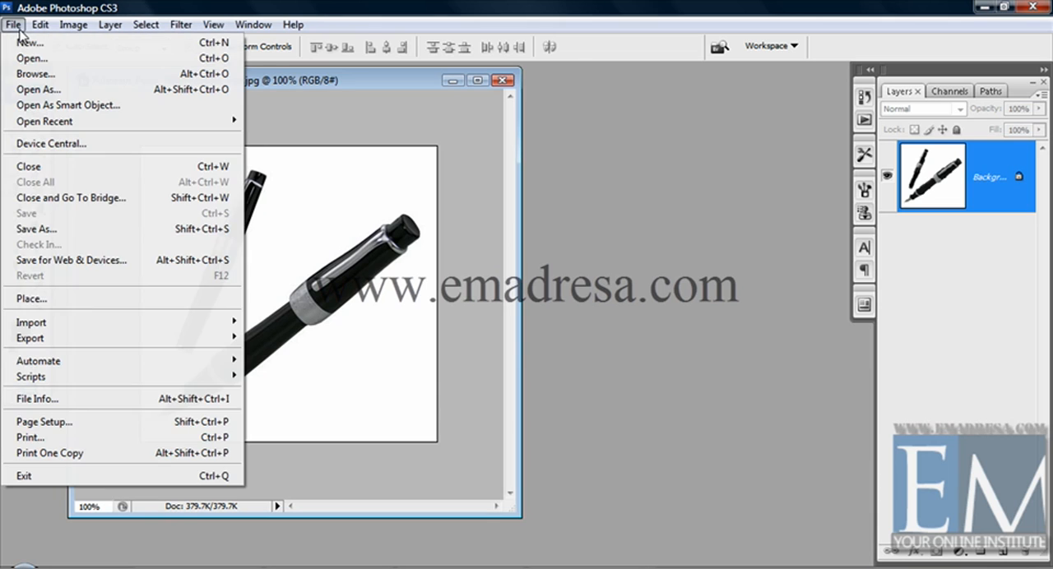
left_click(23, 44)
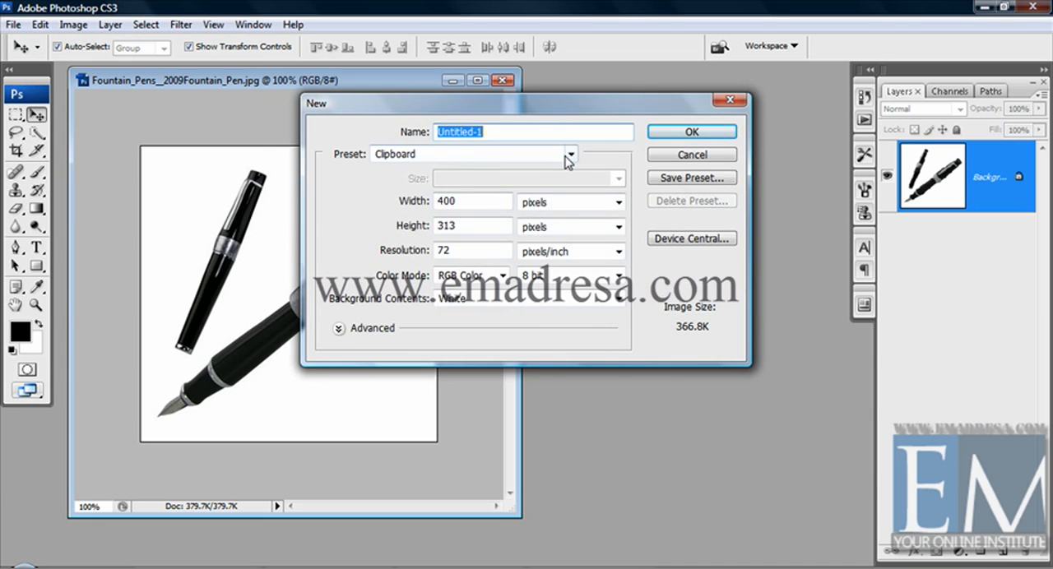
left_click(570, 154)
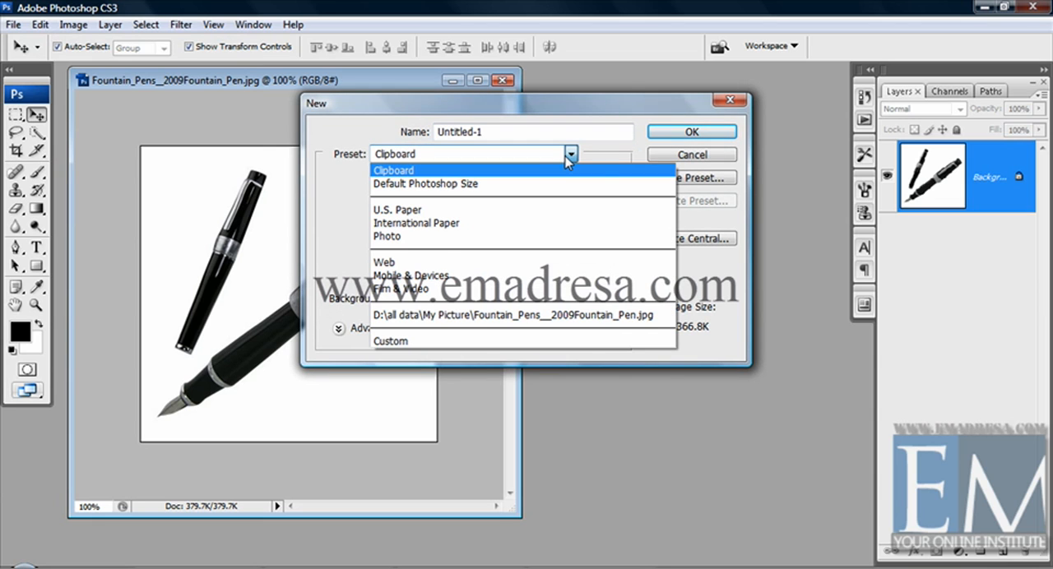
left_click(565, 156)
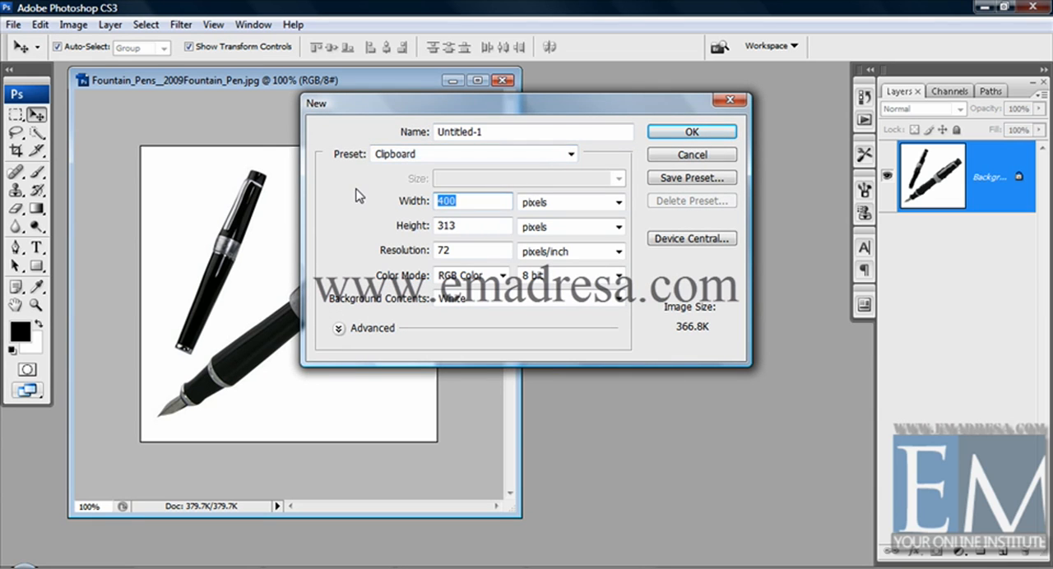
type("3000")
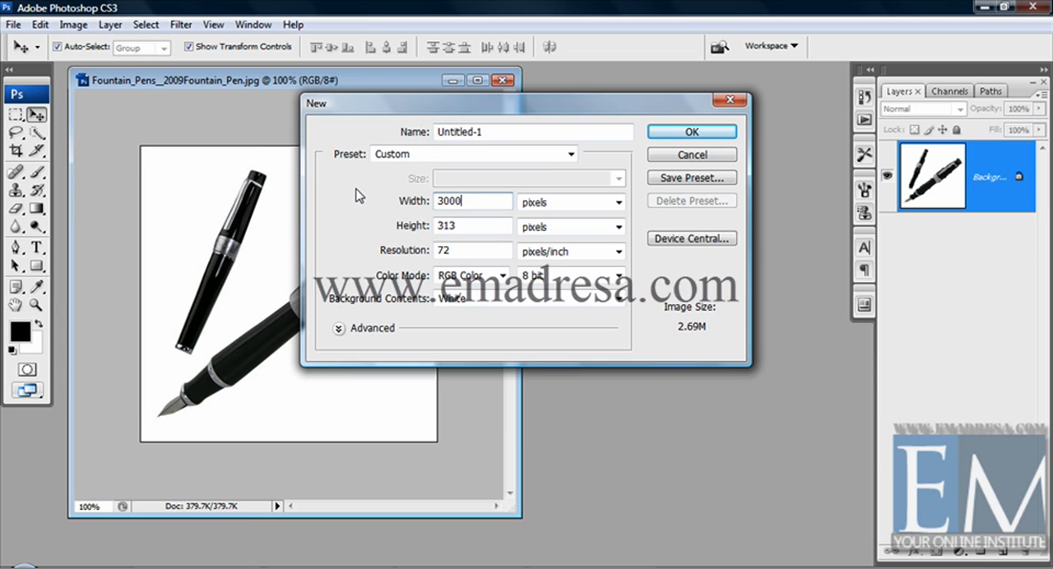
key("Tab")
type("300")
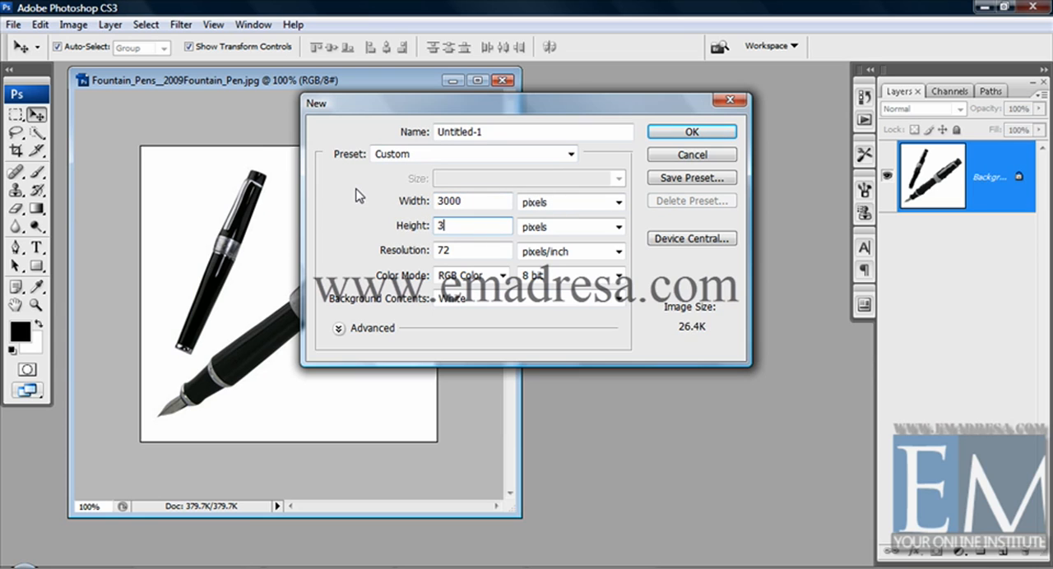
type("0")
key("Return")
- Display the blank document at actual pixels and enlarge its window to fill most of the workspace
left_click(37, 304)
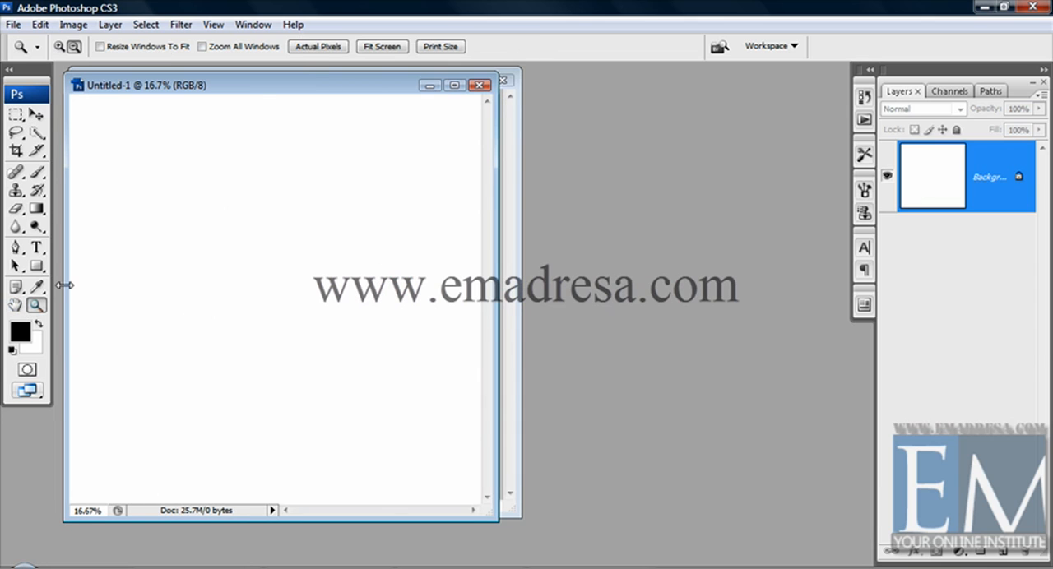
left_click(315, 46)
left_click_drag(495, 522, 845, 559)
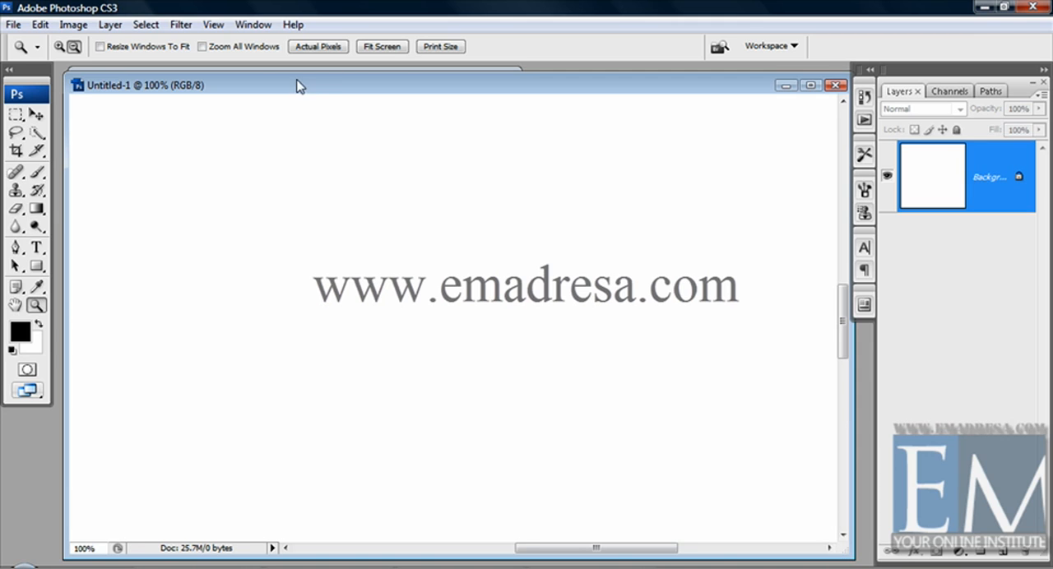
left_click_drag(298, 85, 322, 88)
- Copy the fountain pens picture into the blank document and duplicate it beside the first one, to its right
left_click(70, 74)
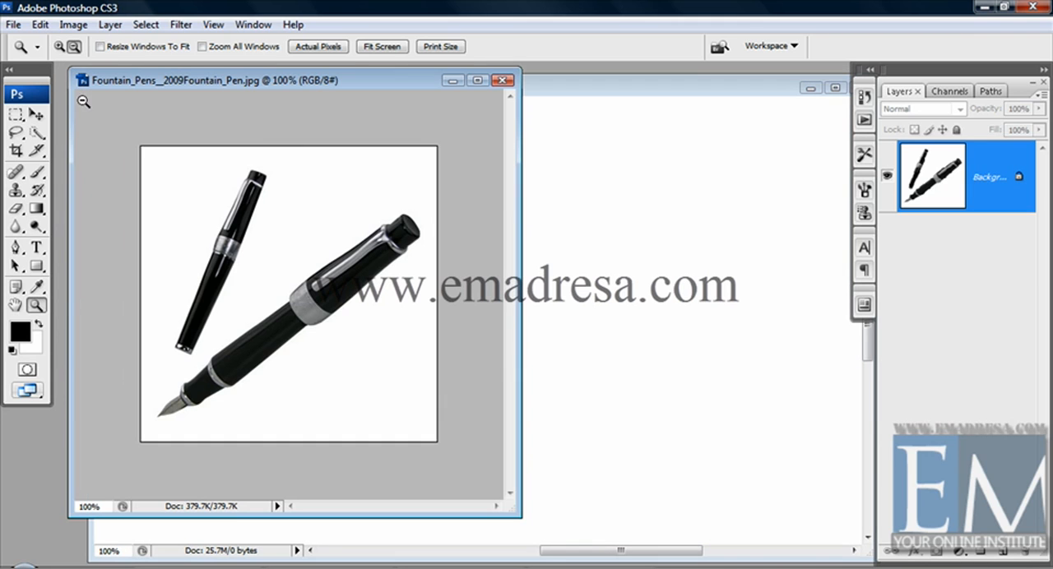
left_click(35, 115)
left_click_drag(332, 296, 594, 367)
left_click_drag(517, 360, 284, 293)
left_click_drag(434, 94, 404, 86)
key("alt")
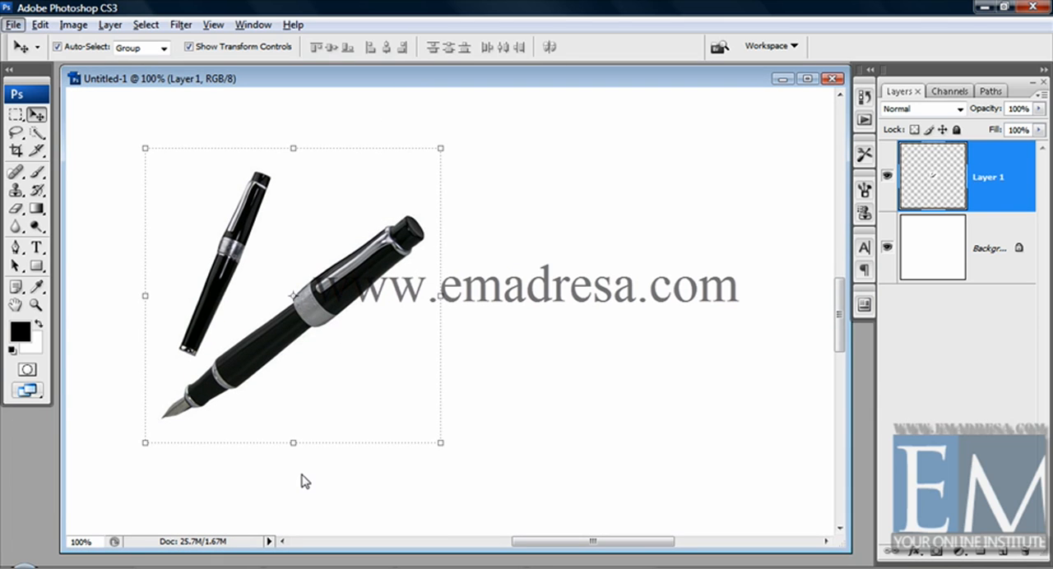
left_click_drag(340, 305, 673, 310)
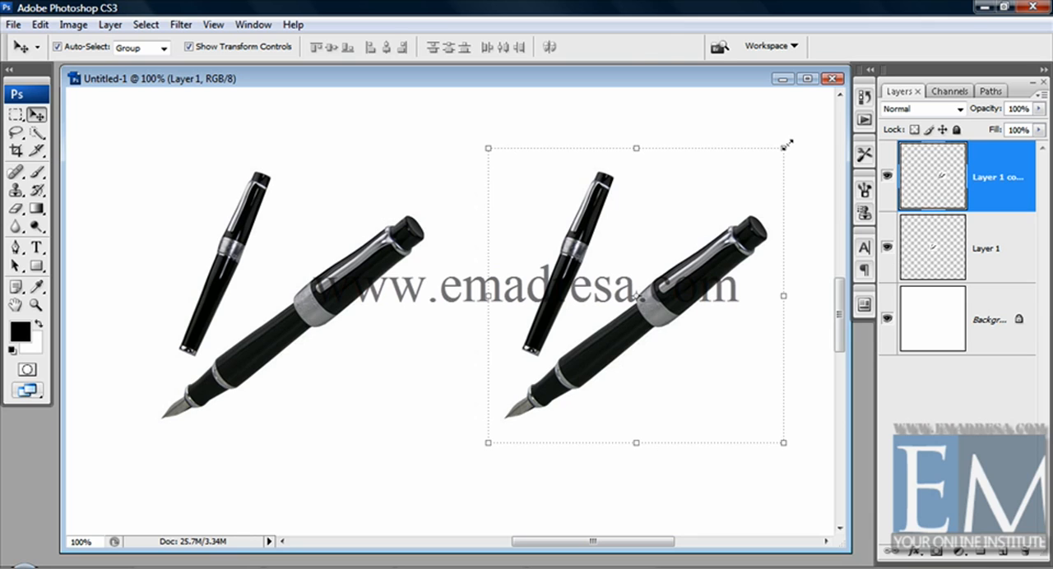
- Scale the duplicated pens down to about 44% width and 41% height and move them to the upper right of the canvas
left_click_drag(786, 146, 629, 326)
key("shift")
key("shift")
key("Escape")
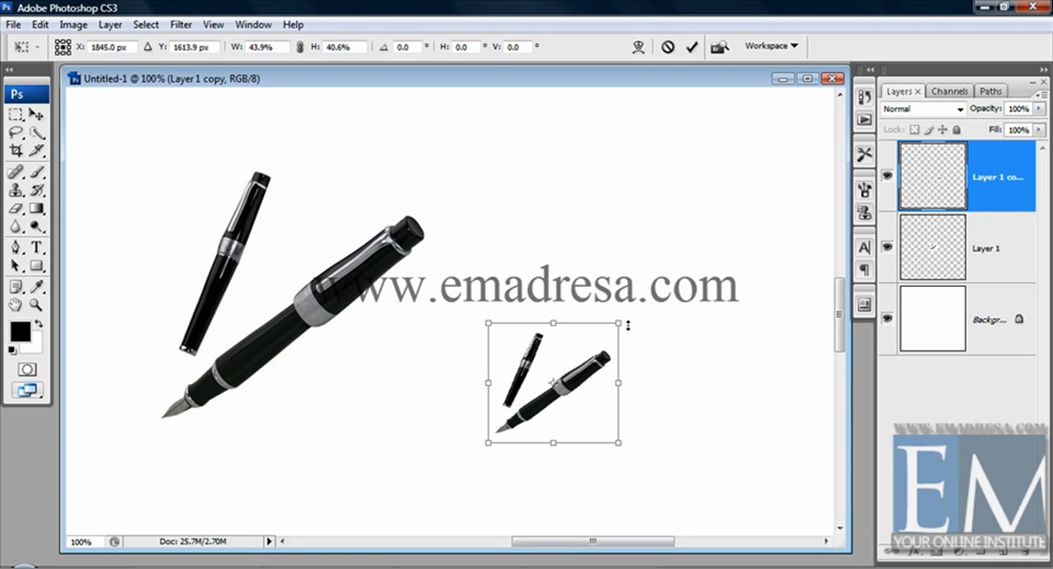
key("Return")
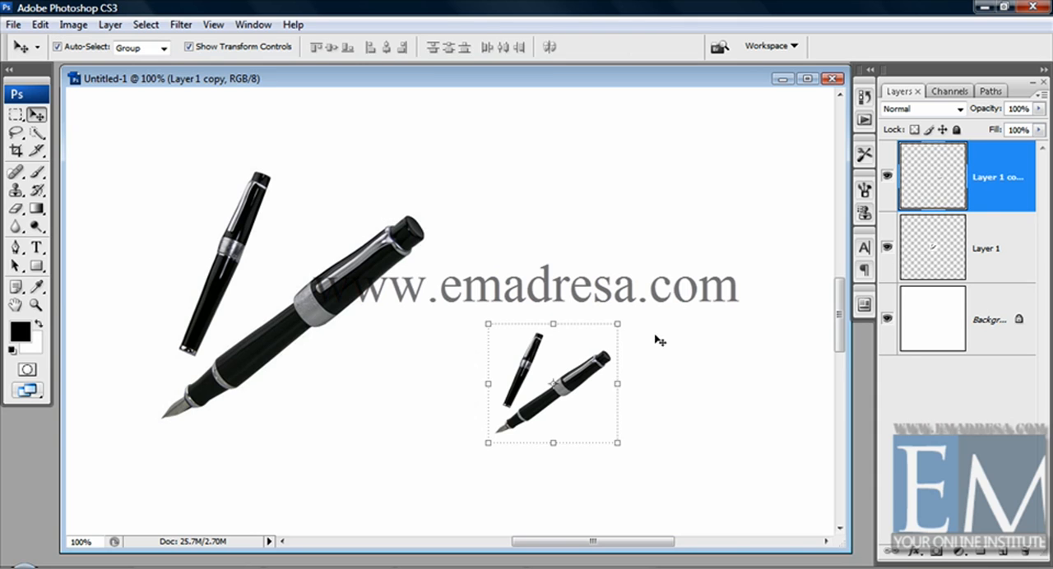
left_click(657, 336)
left_click_drag(601, 360, 770, 171)
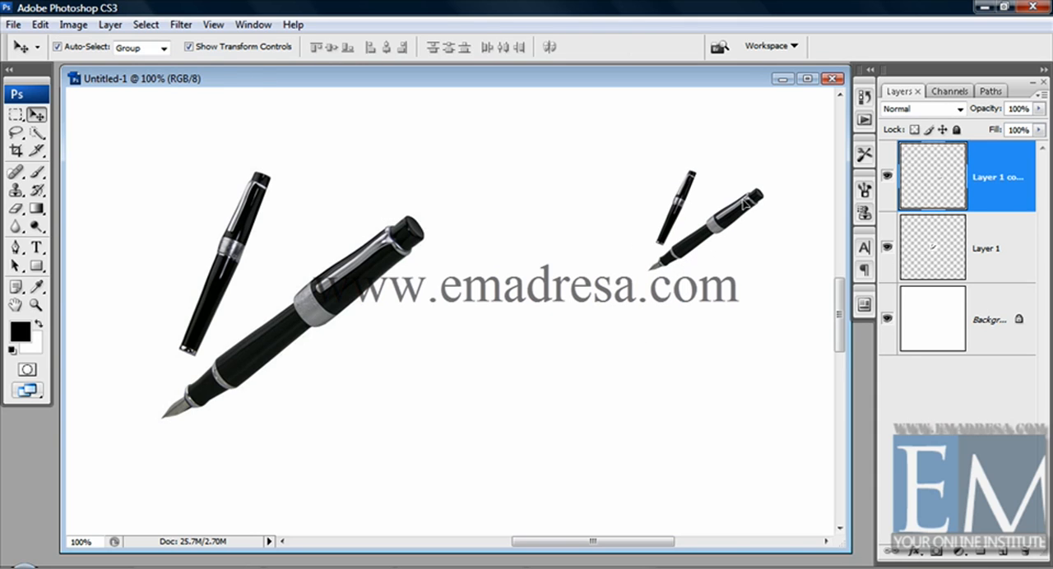
- Try shrinking the large pens proportionally around their centre, and undo the resize
left_click(376, 273)
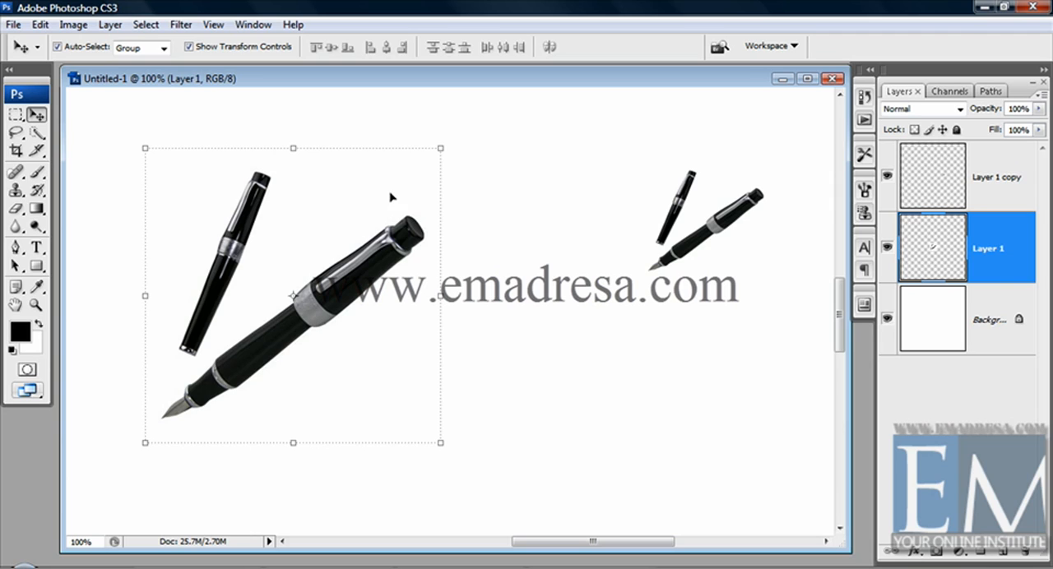
left_click(440, 150)
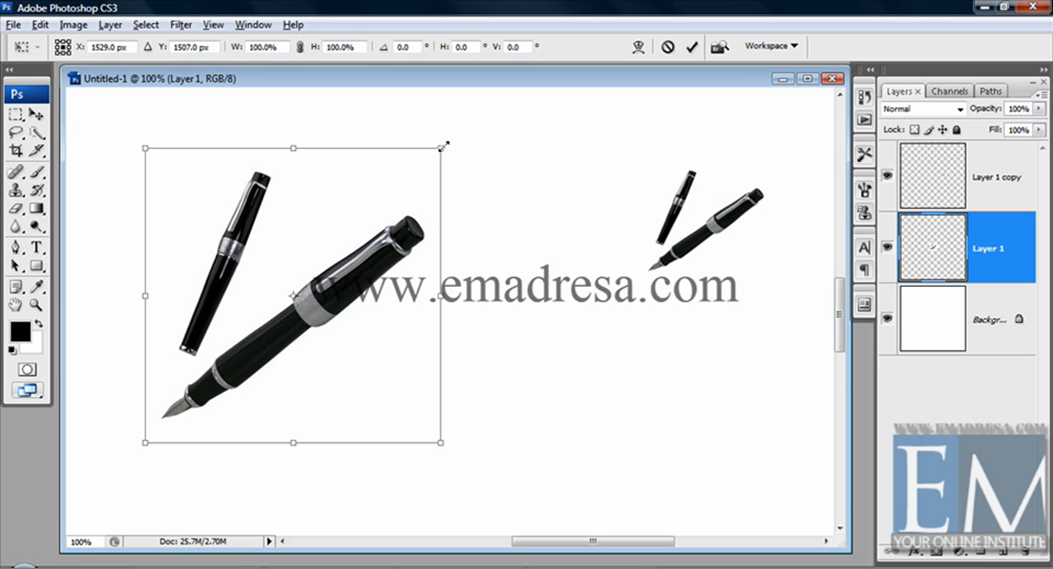
left_click_drag(441, 151, 380, 214)
key("Return")
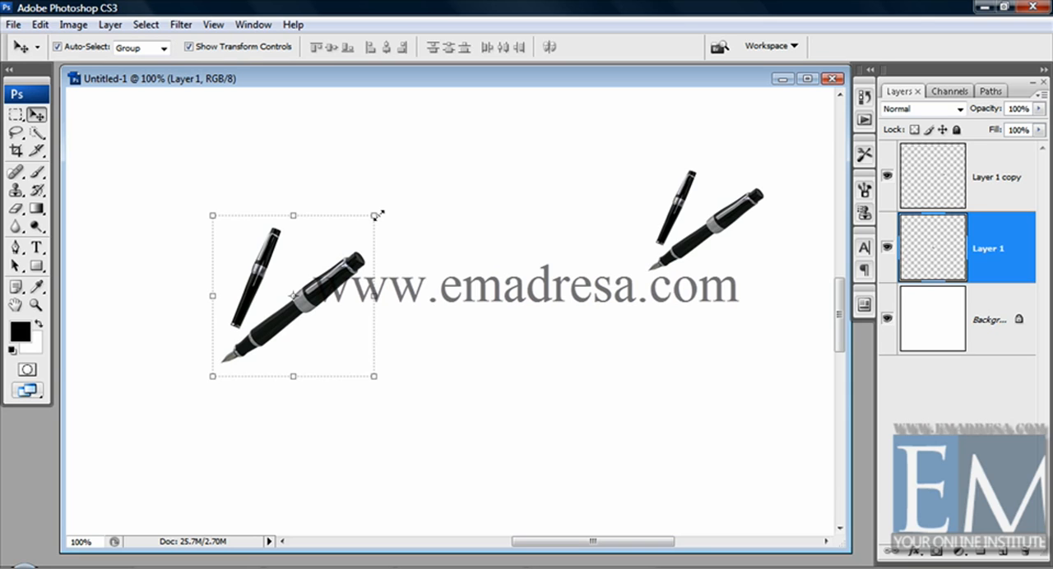
key("ctrl+z")
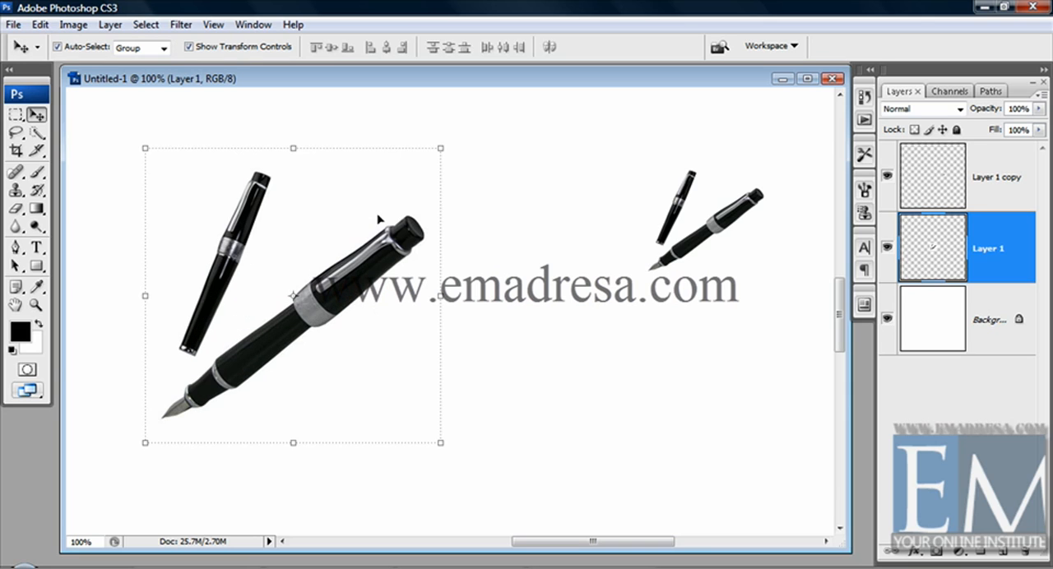
- Move the large pens slightly down and to the left and scale them proportionally to 40.3% from their lower-left corner
left_click(535, 276)
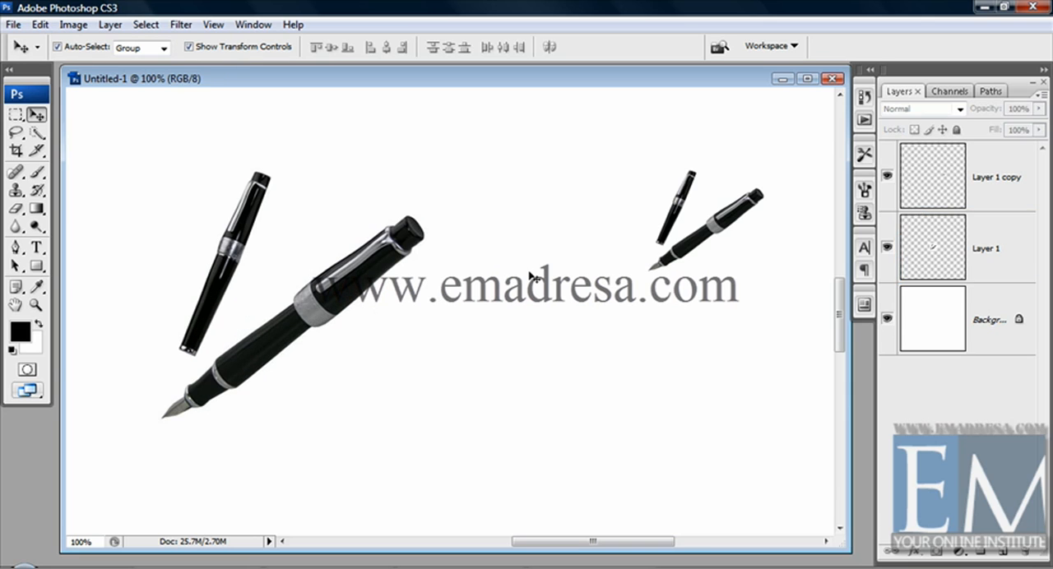
left_click(368, 270)
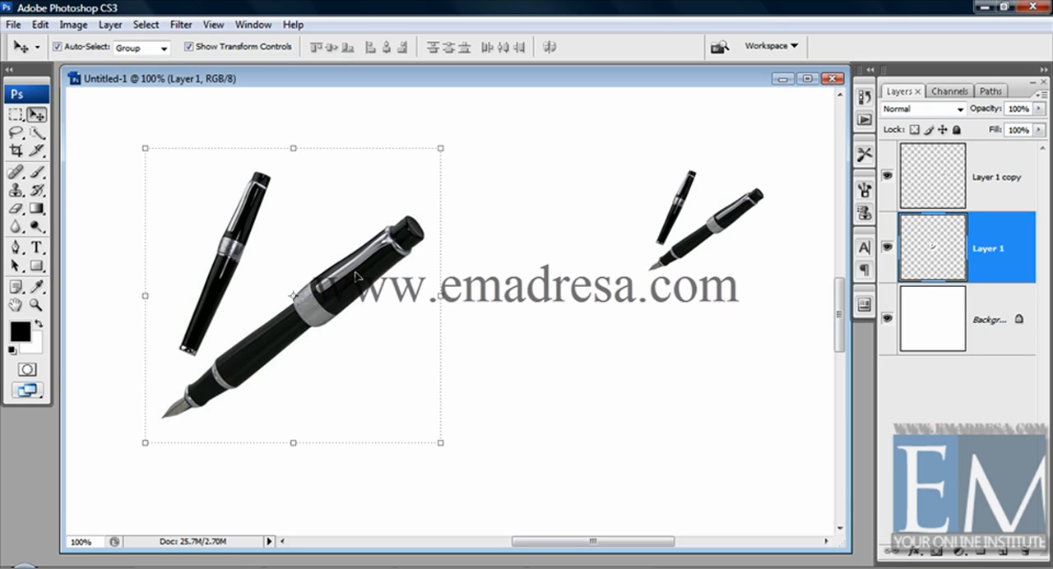
left_click_drag(359, 274, 321, 309)
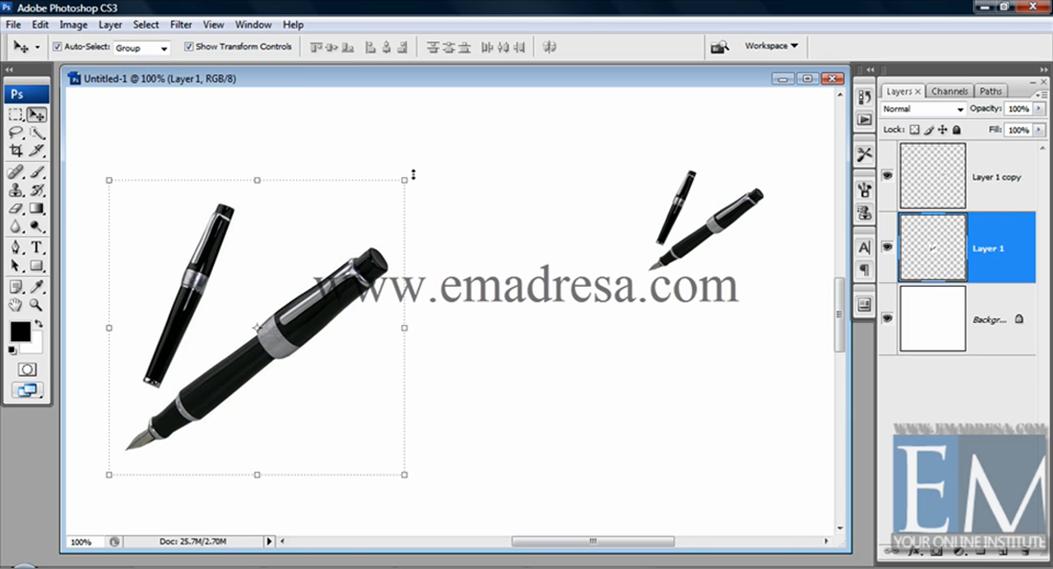
left_click_drag(413, 173, 233, 354)
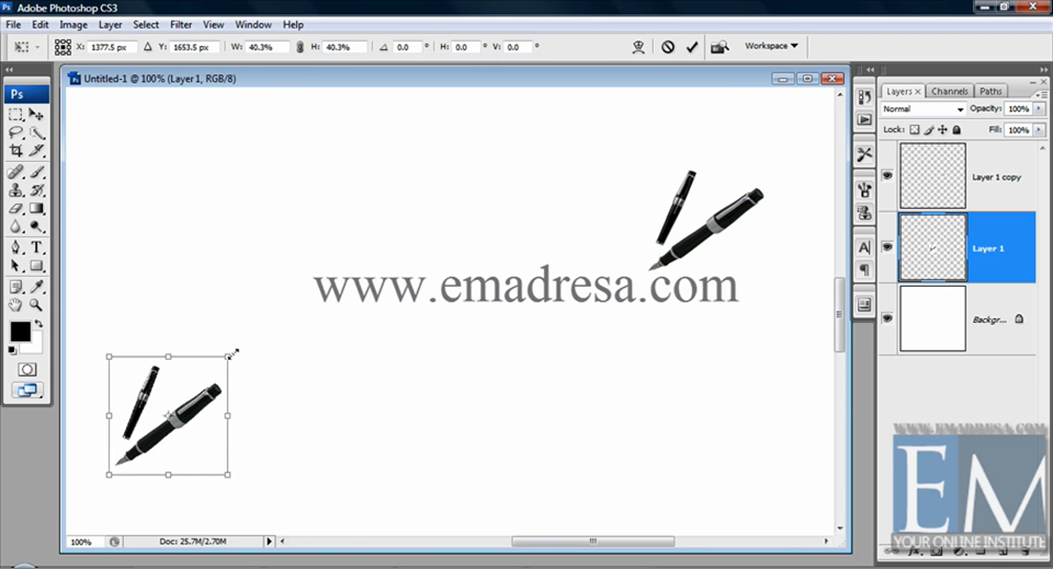
key("Return")
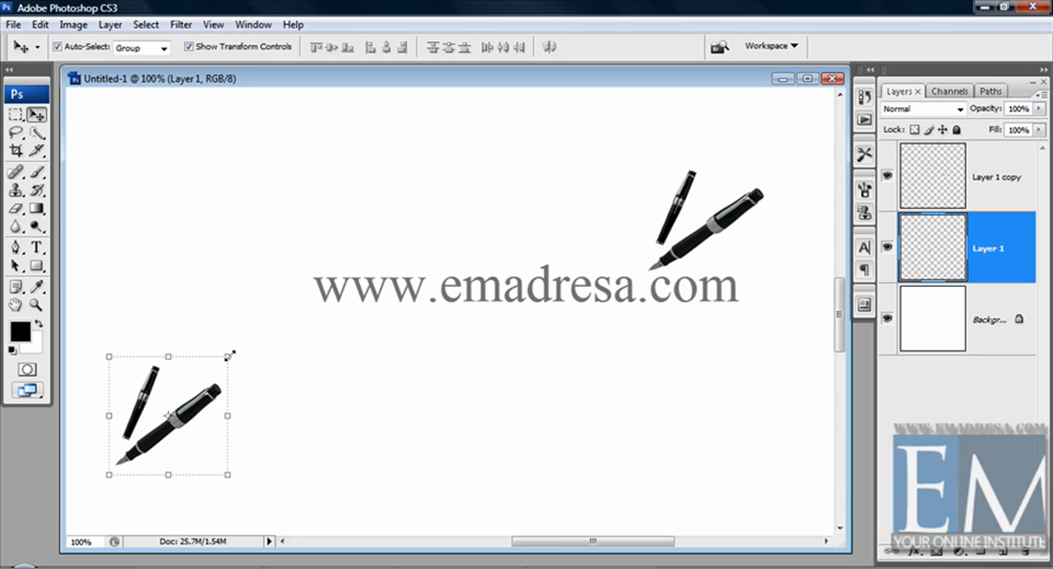
- Scale the Layer 1 pens up to 249.7%, apply it, and shrink them proportionally to about 16%
left_click_drag(230, 356, 448, 214)
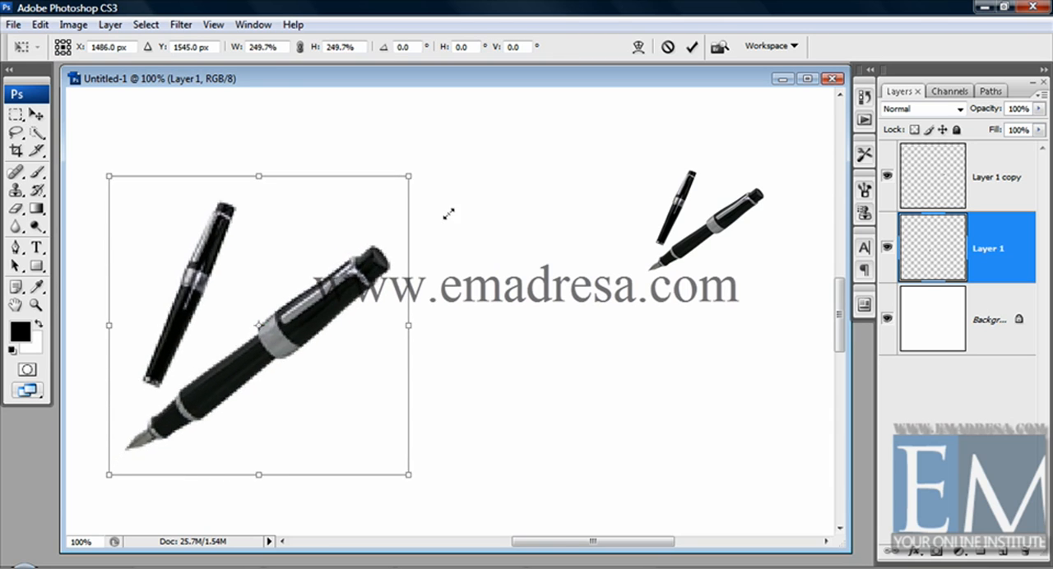
key("Return")
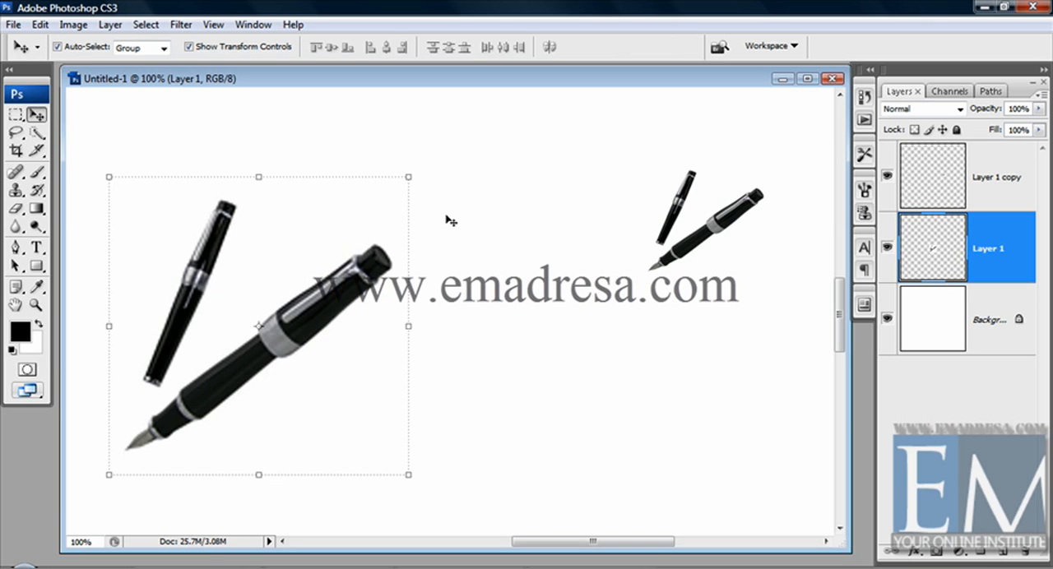
left_click_drag(408, 176, 150, 421)
key("Return")
key("Return")
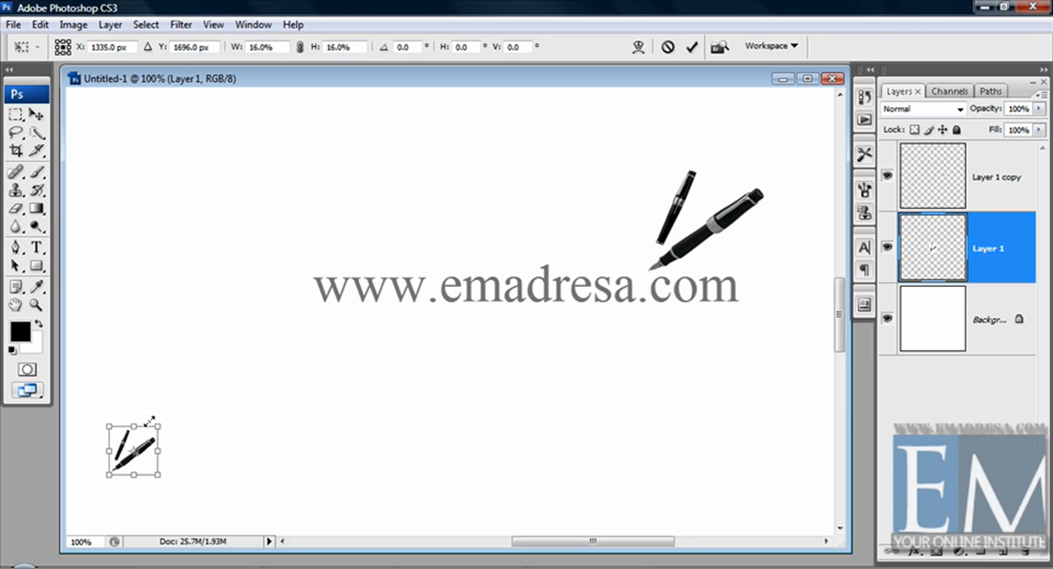
key("Return")
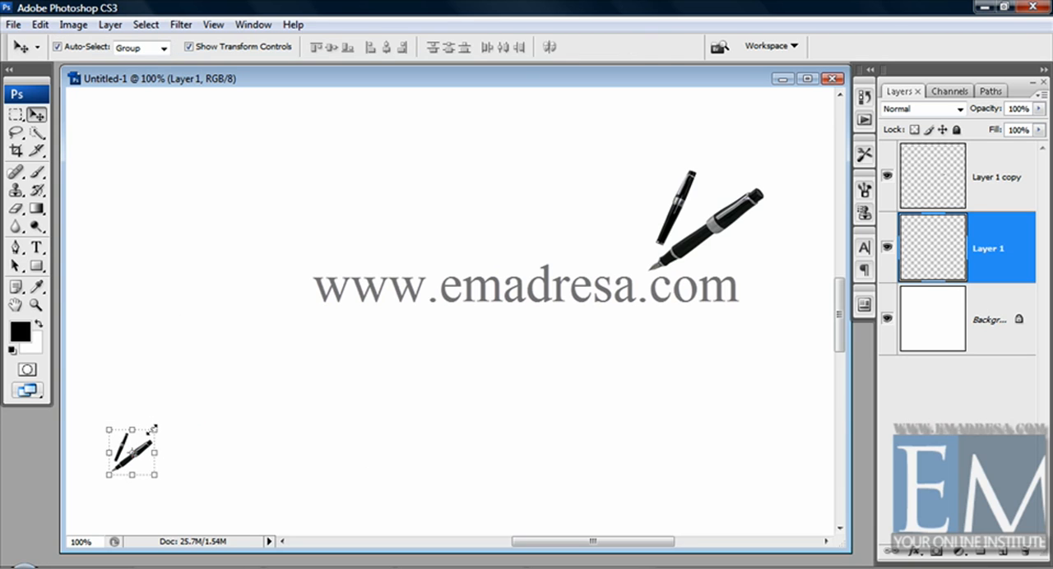
- Enlarge the tiny pens proportionally to 648.2% and move them slightly up and to the right
key("ctrl+t")
left_click_drag(173, 413, 408, 177)
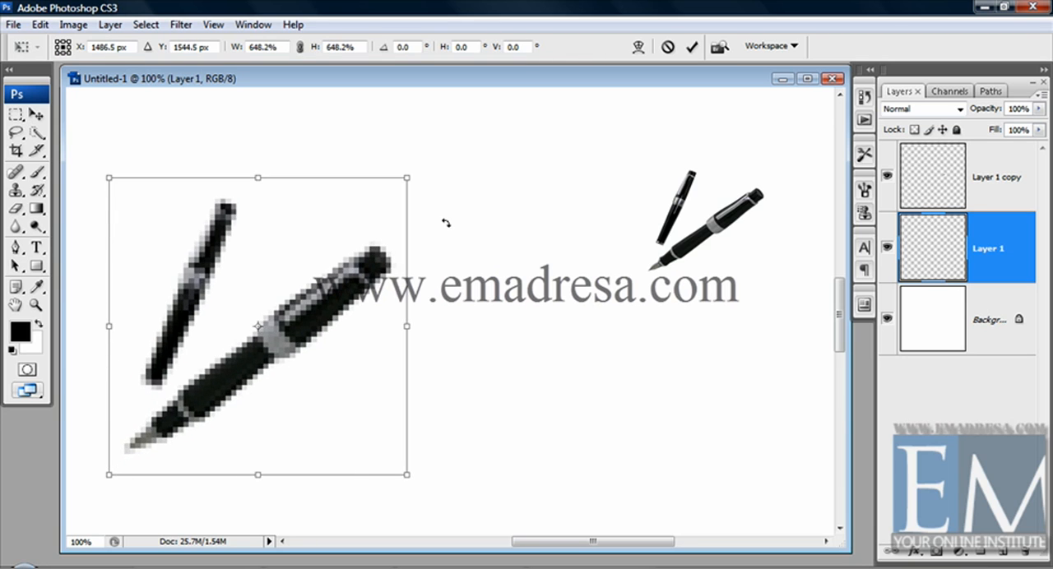
key("Return")
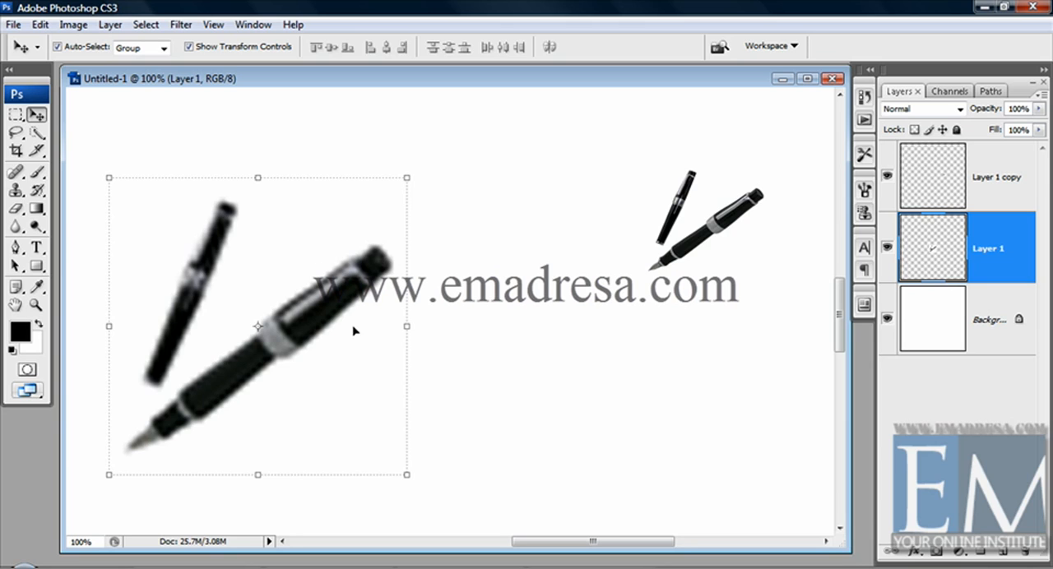
left_click_drag(328, 302, 422, 286)
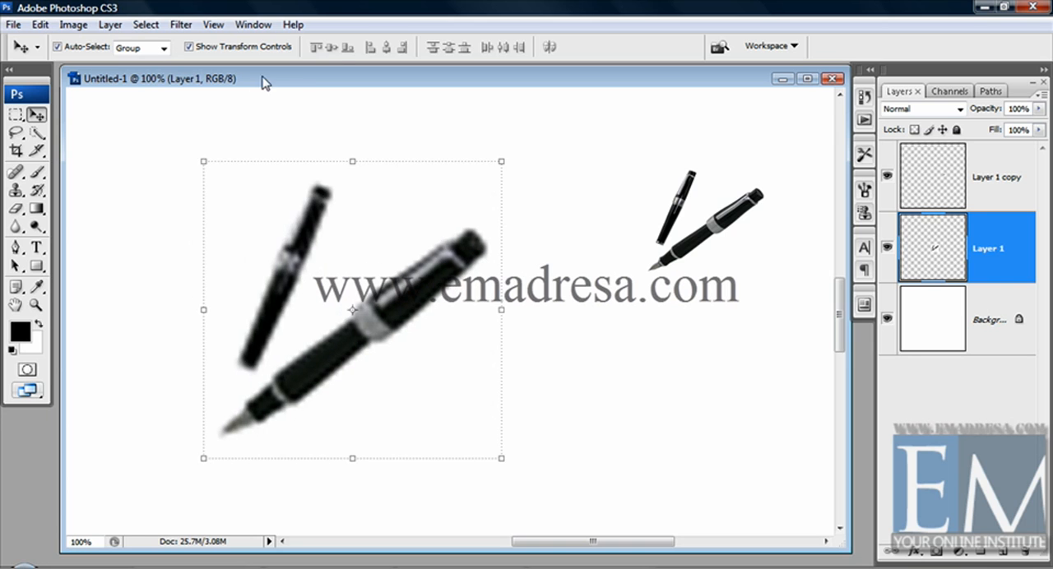
- Bring the original fountain pens image in front of the scaled copy and open its Image Size settings
left_click_drag(390, 79, 551, 96)
left_click_drag(179, 76, 220, 84)
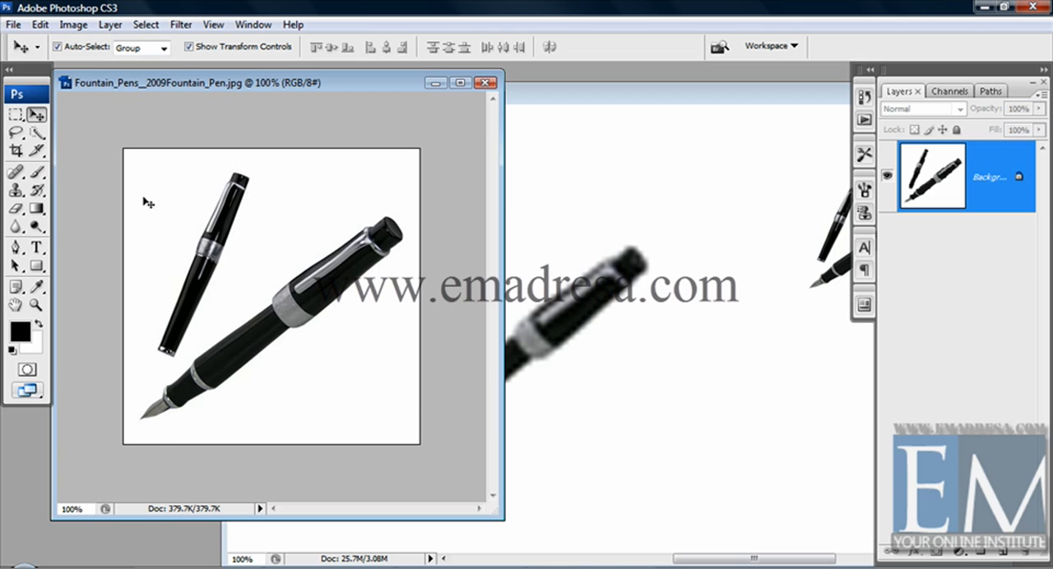
left_click(66, 26)
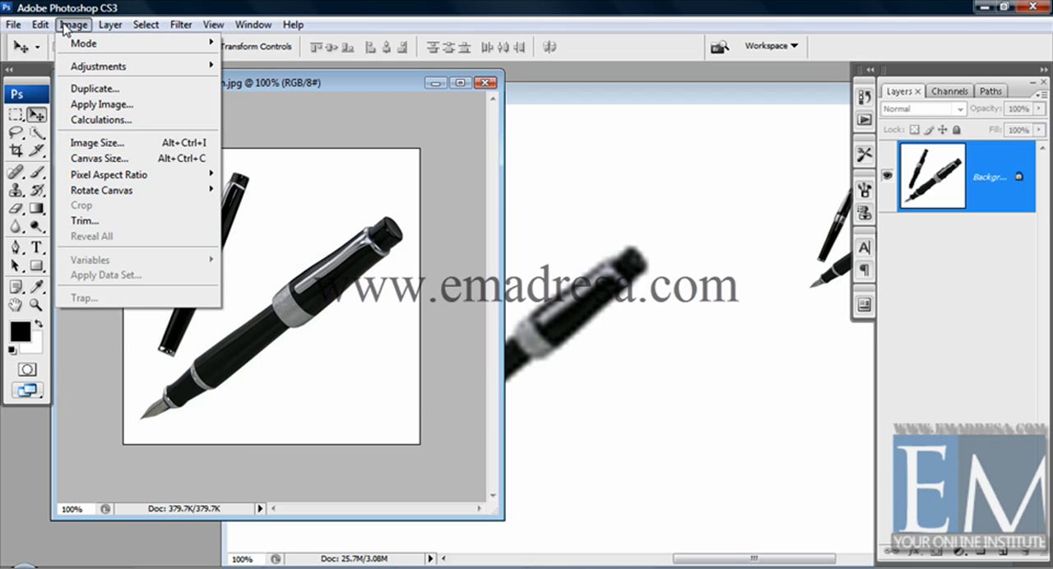
left_click(78, 145)
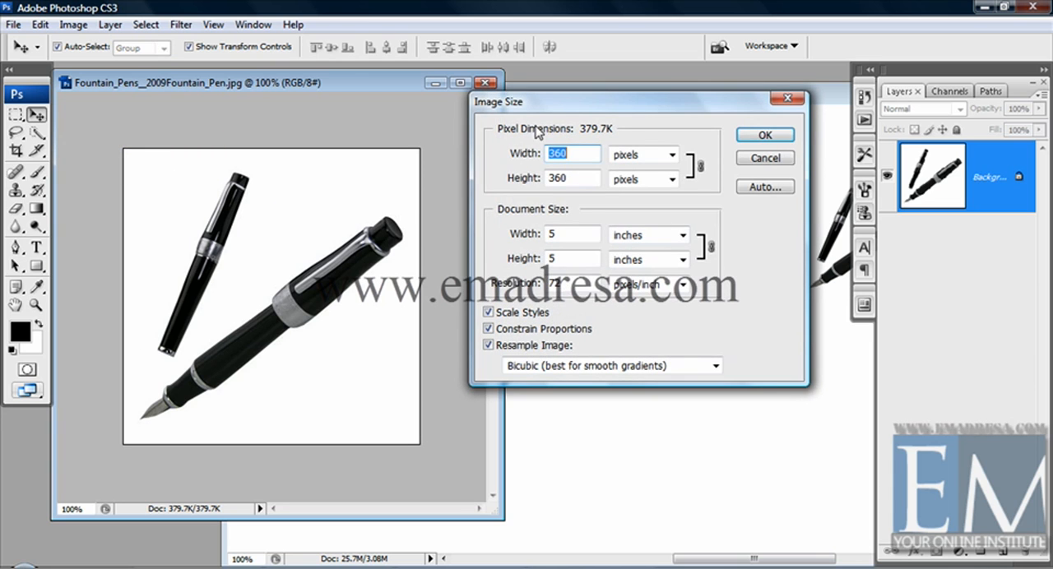
left_click_drag(553, 105, 493, 98)
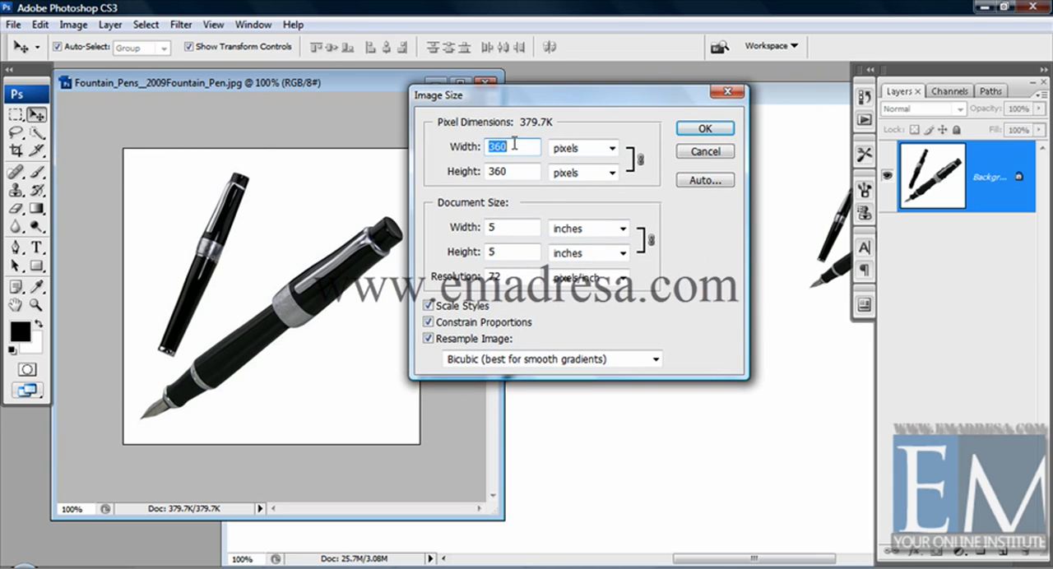
- Examine the pens image's pixel dimensions and their unit, document size and resolution
left_click(514, 146)
left_click(589, 150)
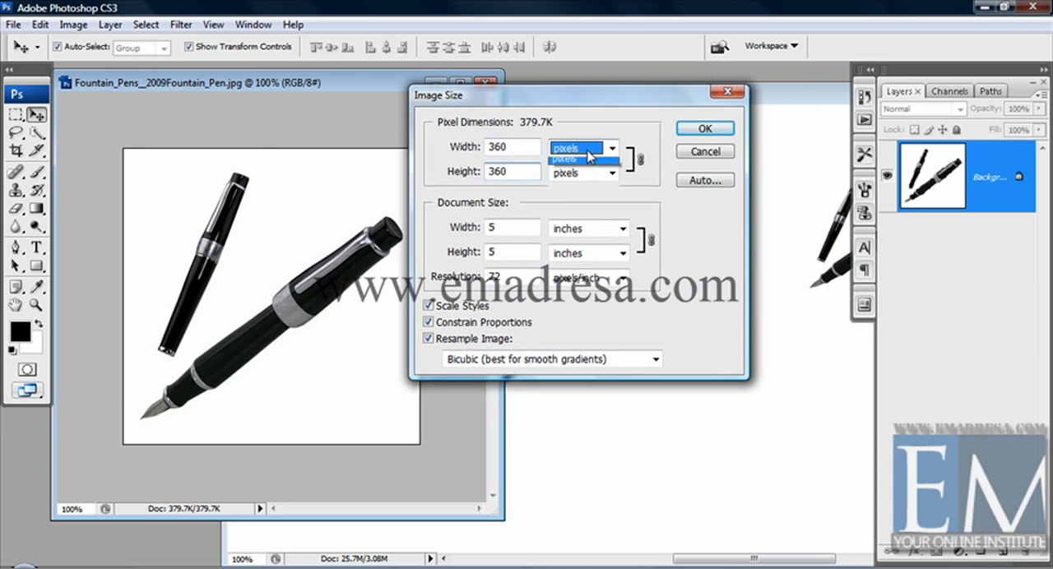
left_click(589, 157)
key("Tab")
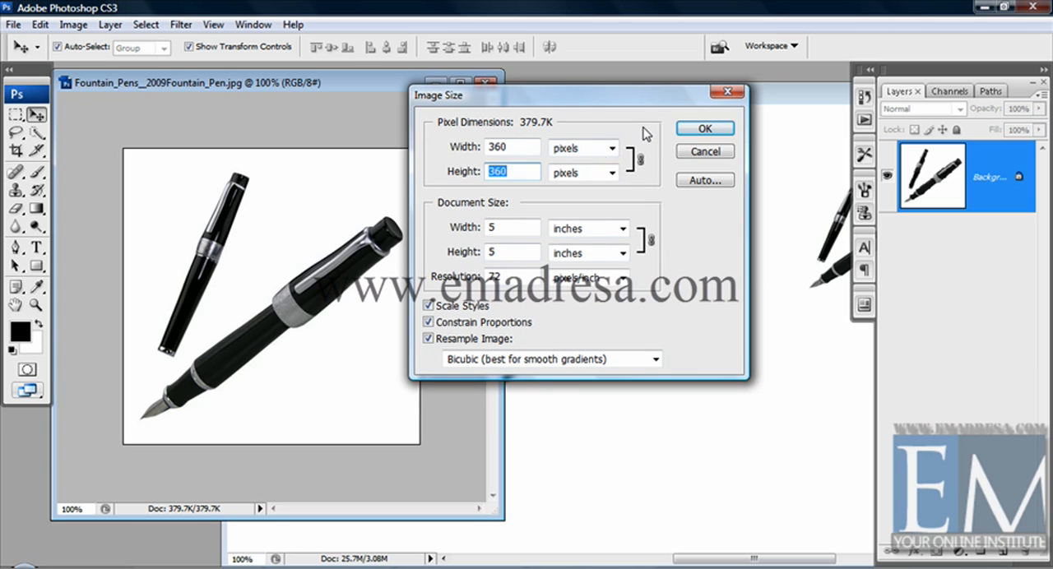
key("Tab")
key("Tab")
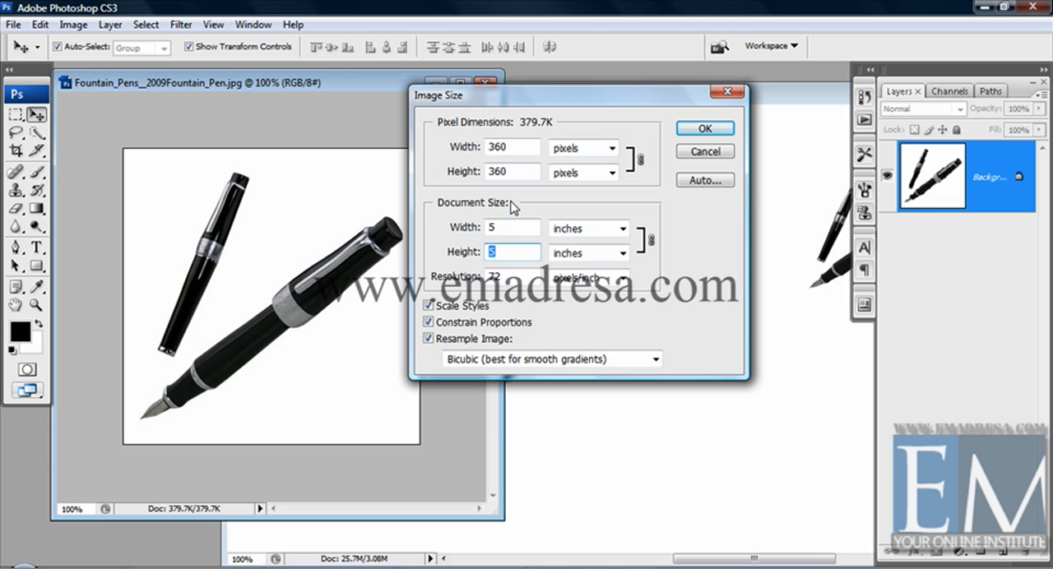
key("Tab")
left_click_drag(536, 102, 616, 106)
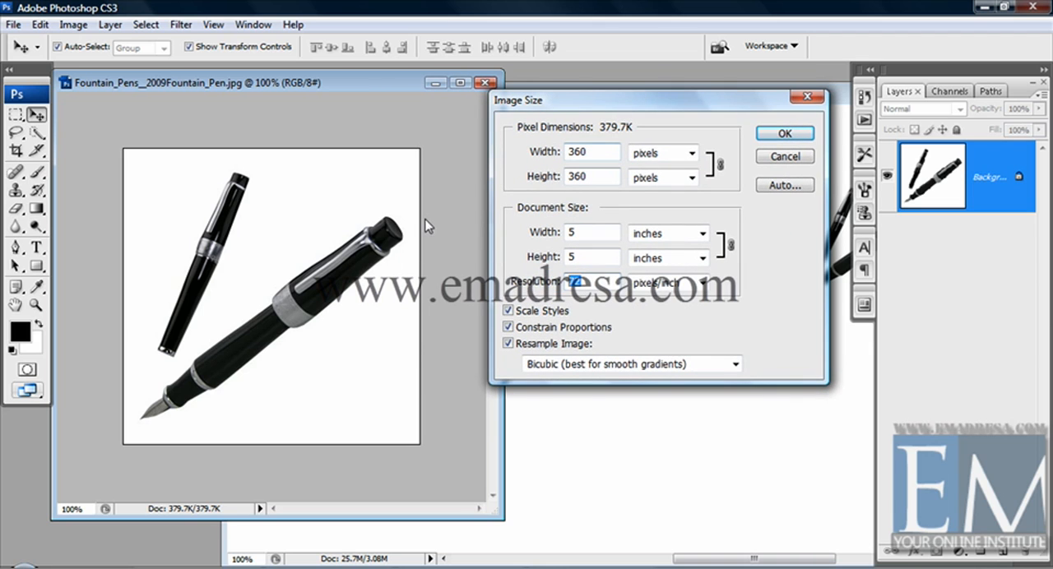
- Try a pixel width of 400 for the pens image with proportions constrained, and check the linked height
double_click(591, 148)
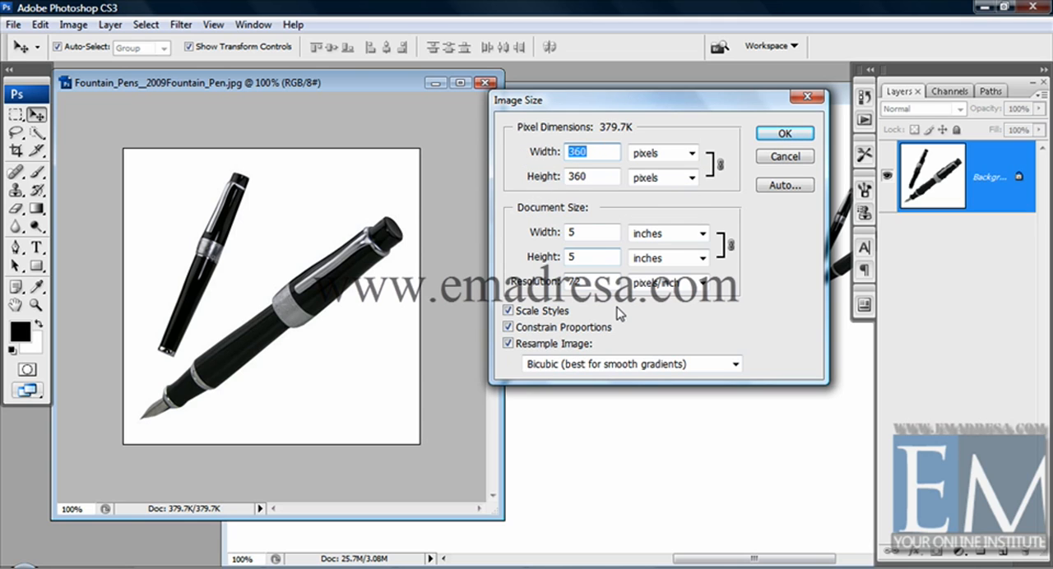
type("4")
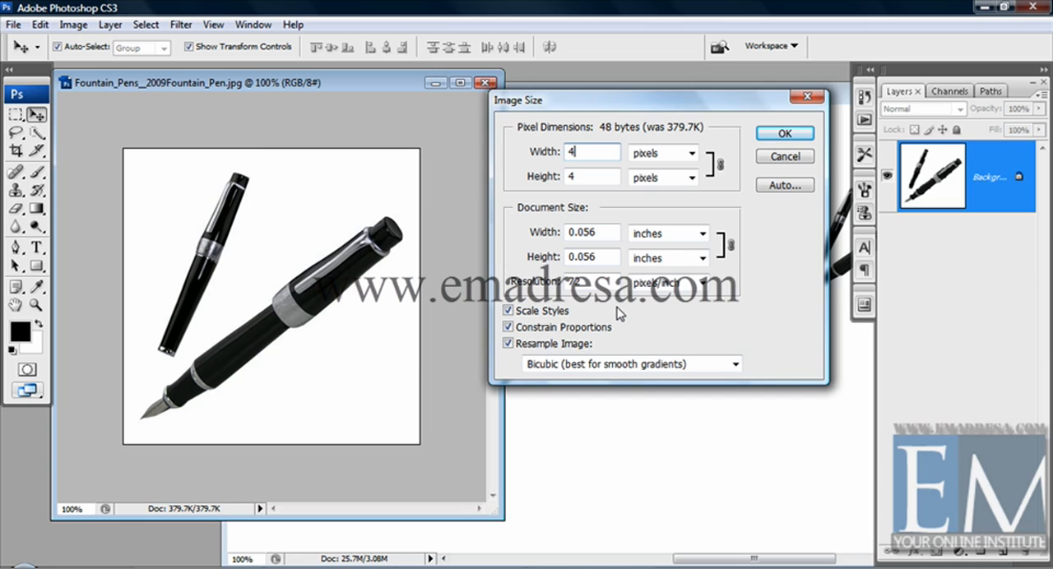
type("00")
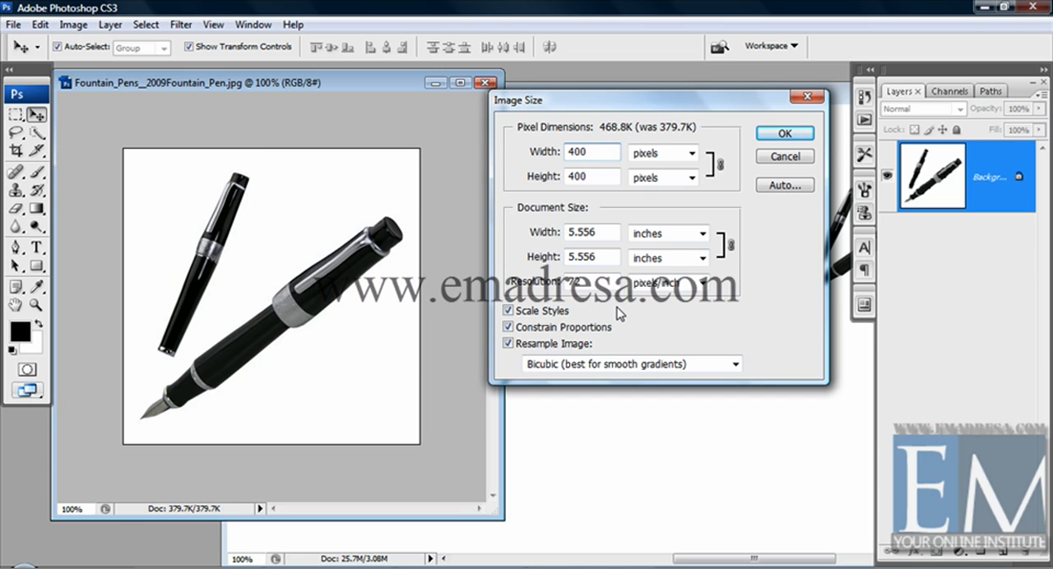
double_click(573, 175)
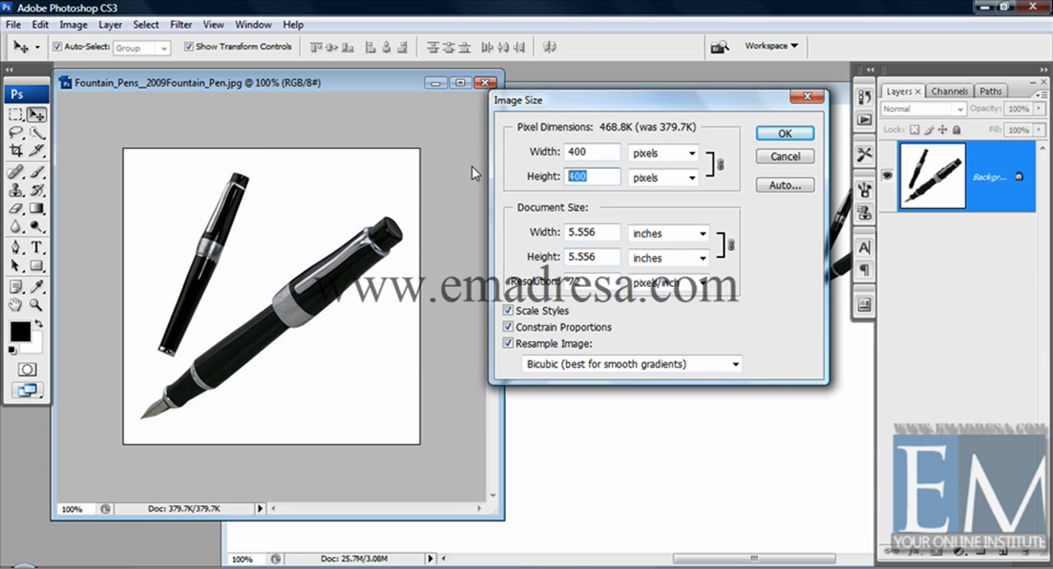
- Try a pixel width of 342 for the pens image, and compare the width and height without applying it
double_click(579, 152)
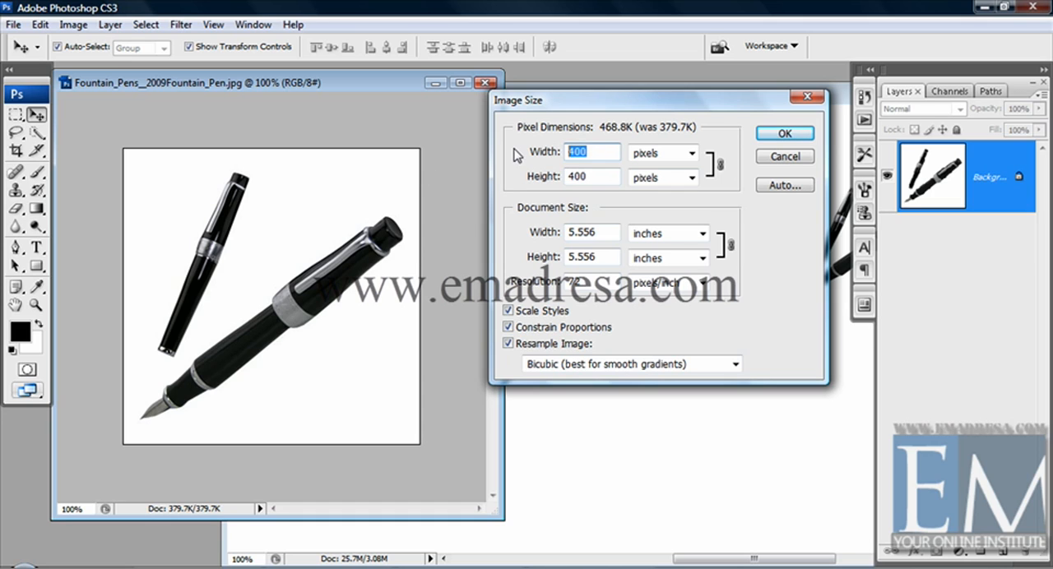
type("34")
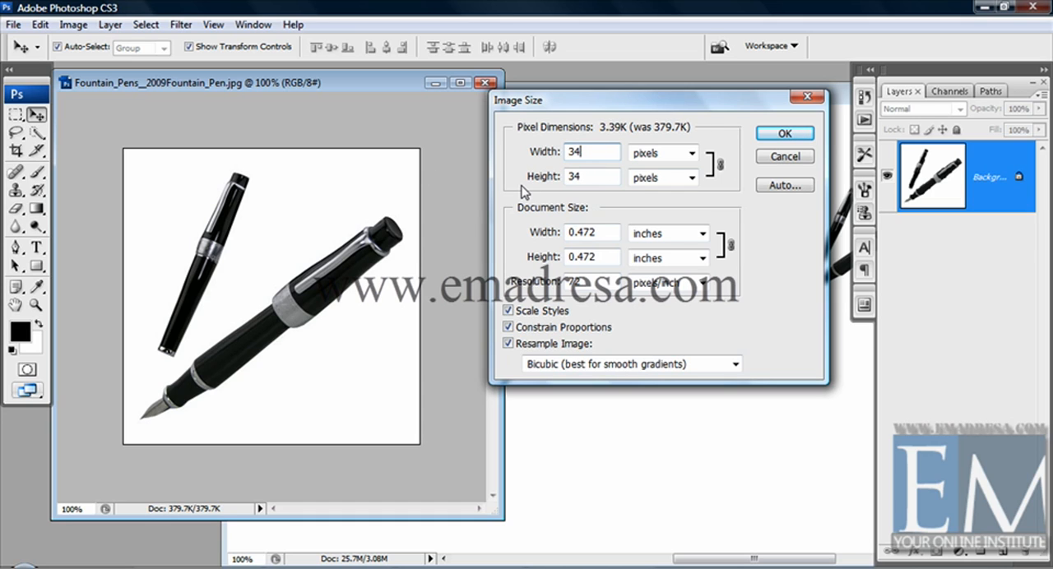
type("2")
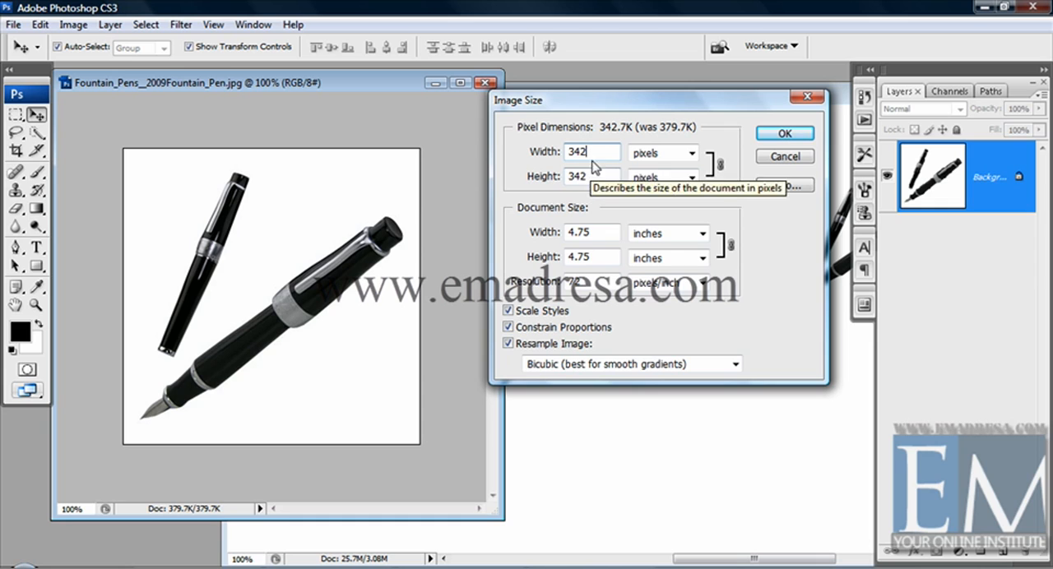
left_click_drag(595, 152, 545, 154)
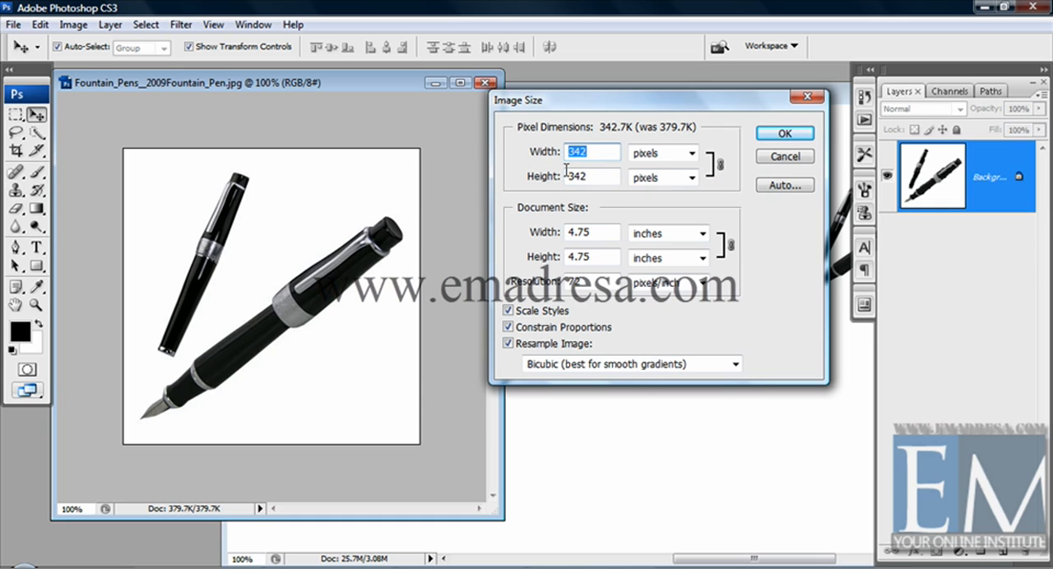
left_click_drag(596, 177, 535, 186)
left_click(589, 151)
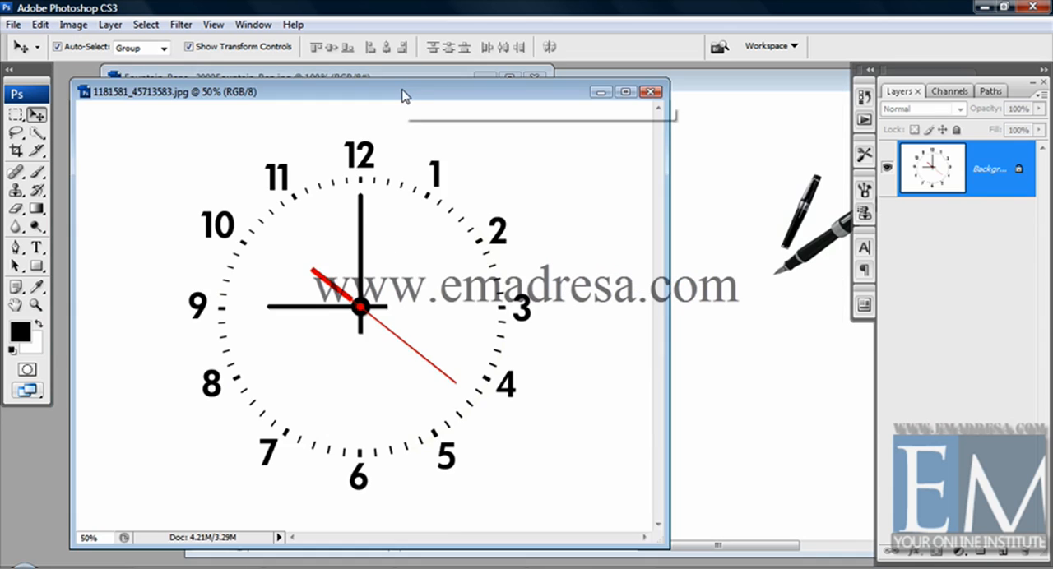
- Try resizing the clock image proportionally to a width of 500 pixels, and undo the resize
mouse_move(404, 99)
left_mouse_down()
mouse_move(392, 90)
mouse_move(402, 92)
left_mouse_up()
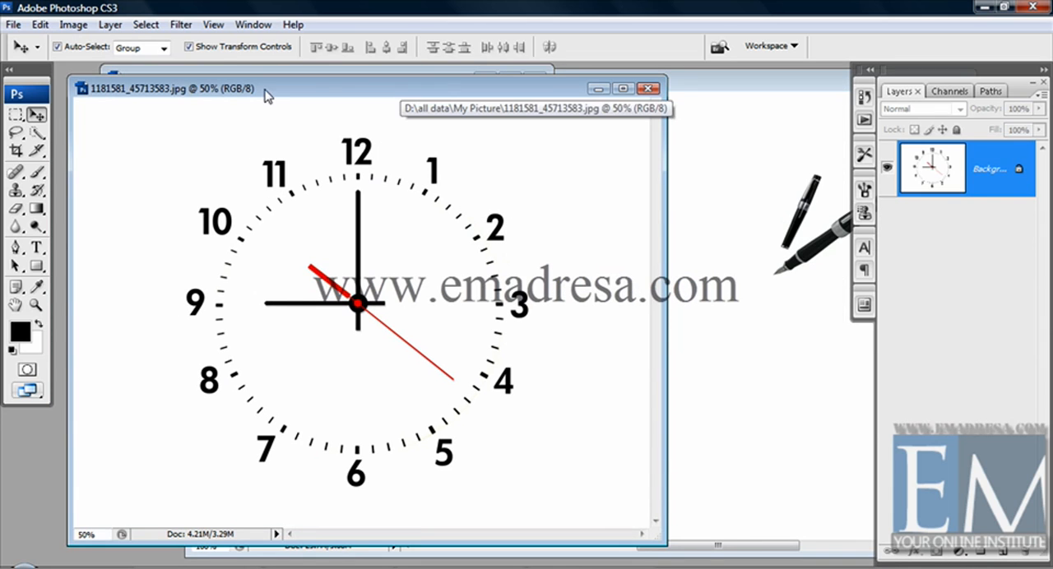
left_click(88, 27)
left_click(106, 142)
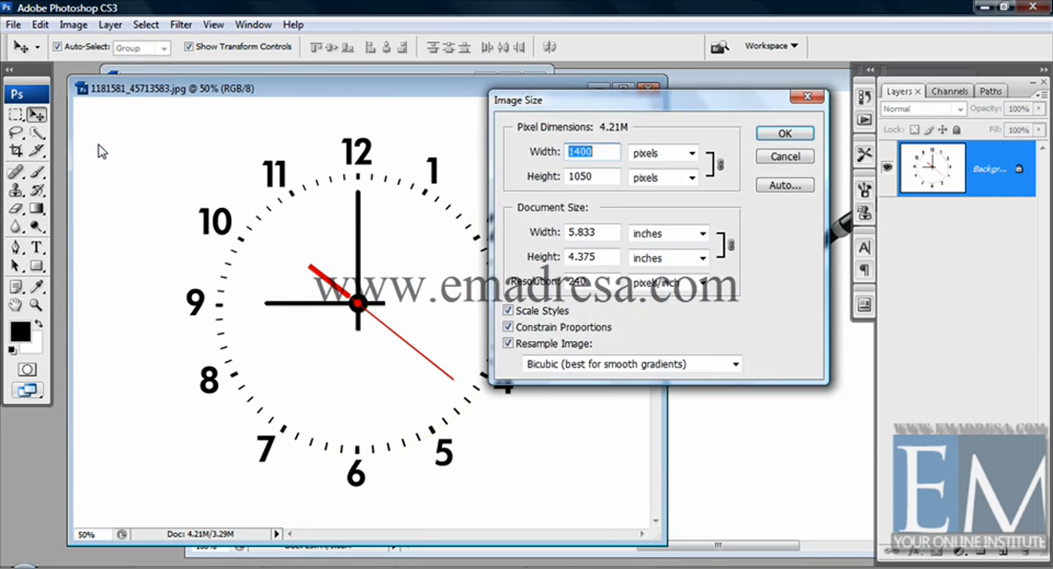
left_click_drag(547, 104, 627, 120)
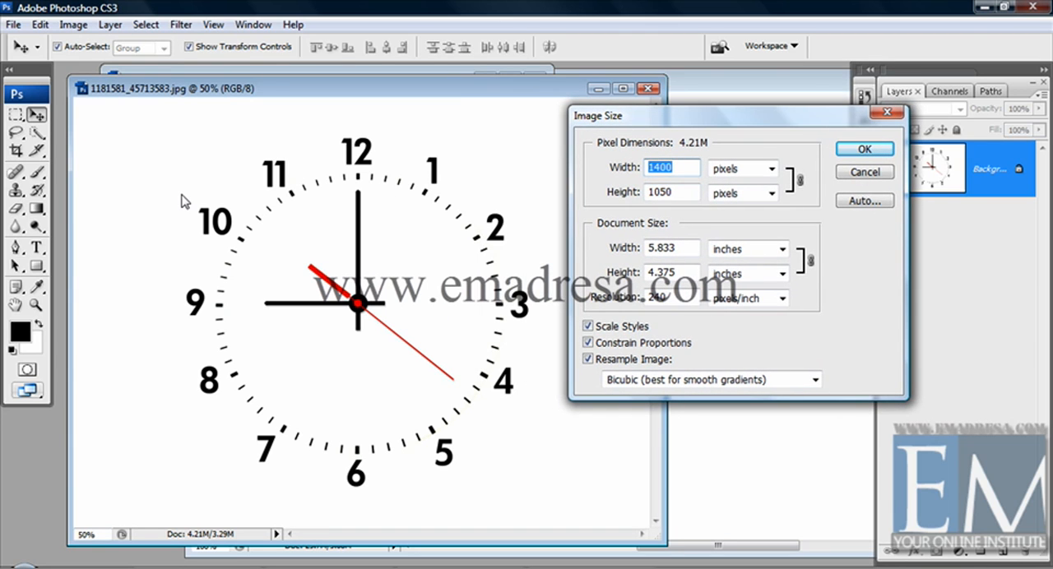
type("5")
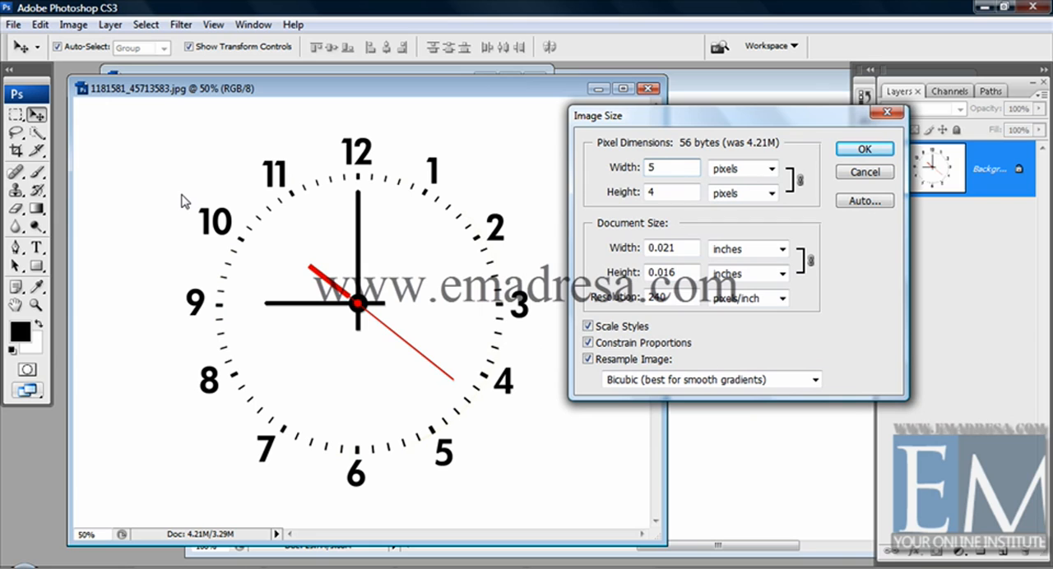
type("00")
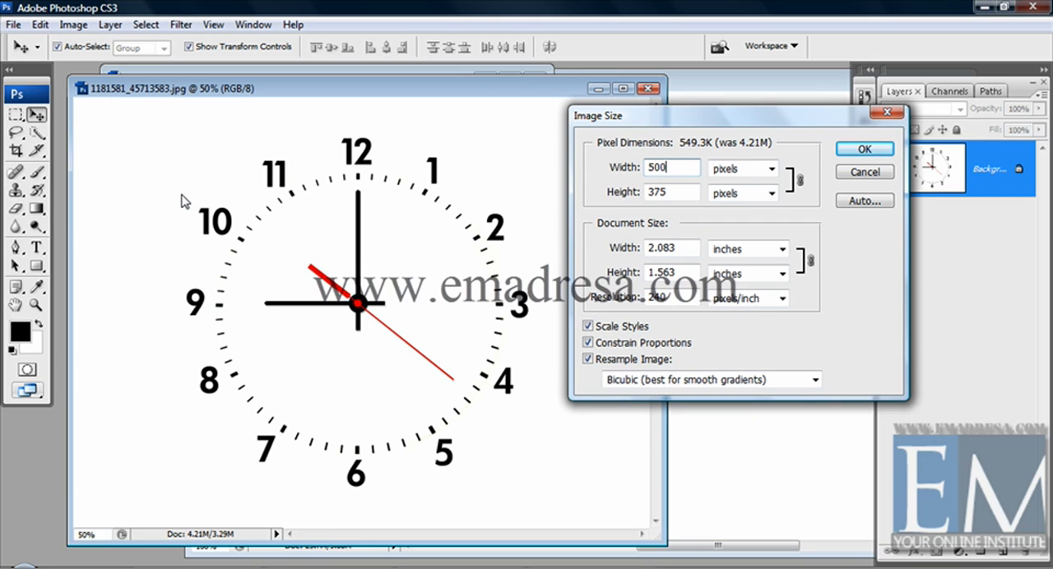
left_click(677, 195)
double_click(677, 195)
left_click(675, 192)
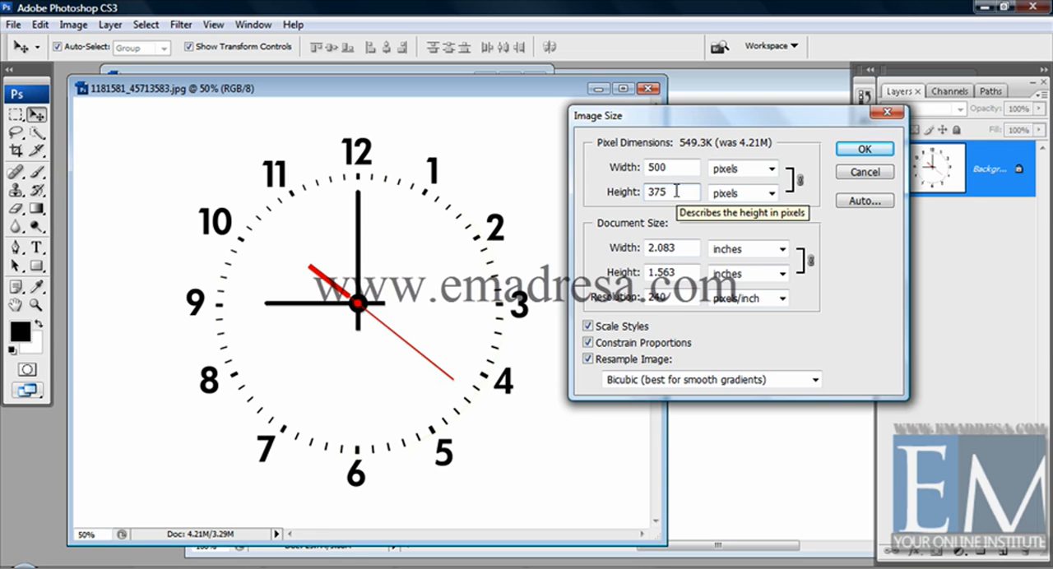
left_click(866, 148)
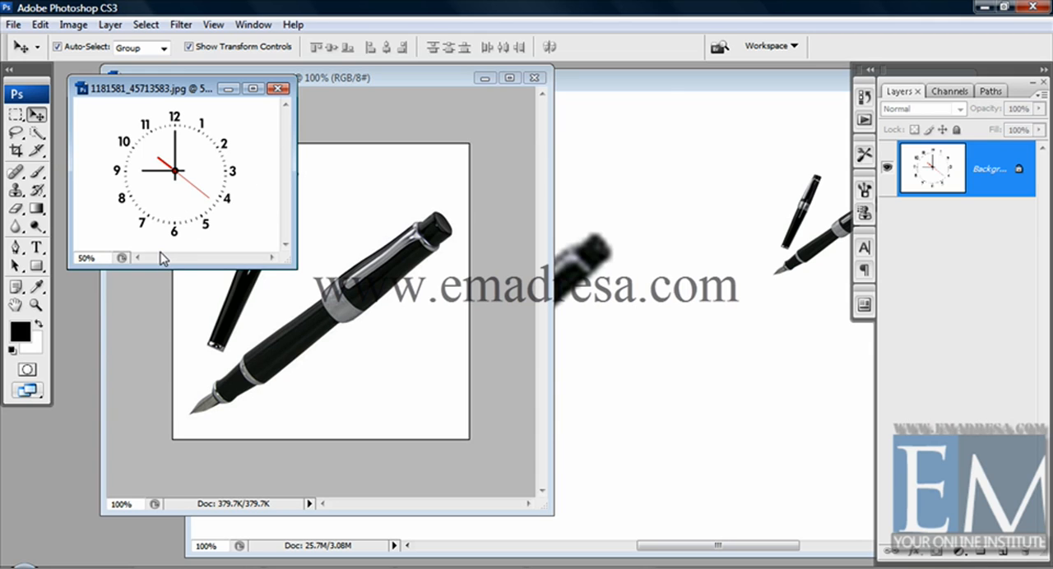
key("ctrl+0")
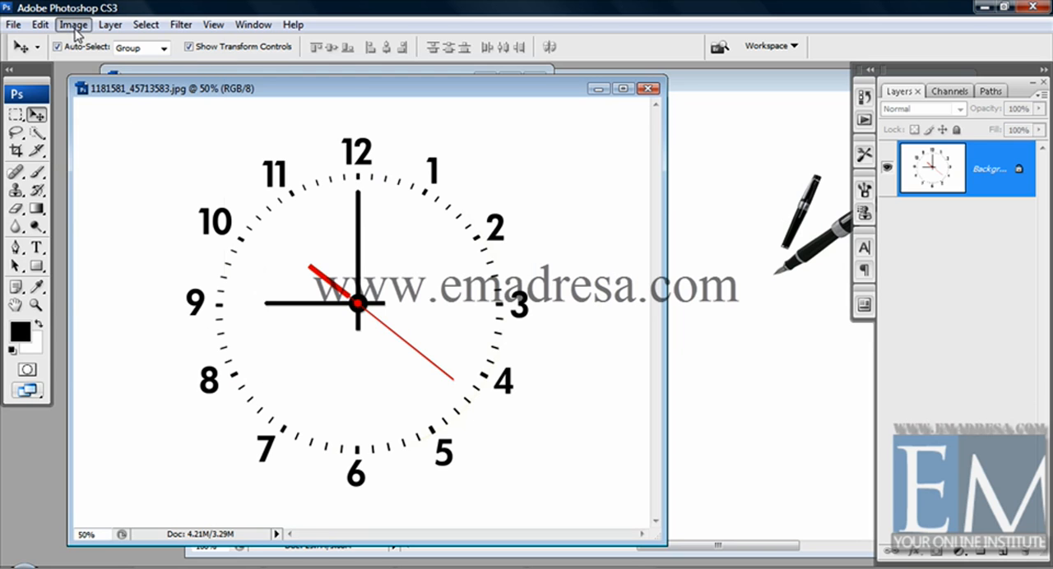
- Reopen the clock image's size settings and switch Constrain Proportions off and back on
left_click(74, 24)
left_click(101, 147)
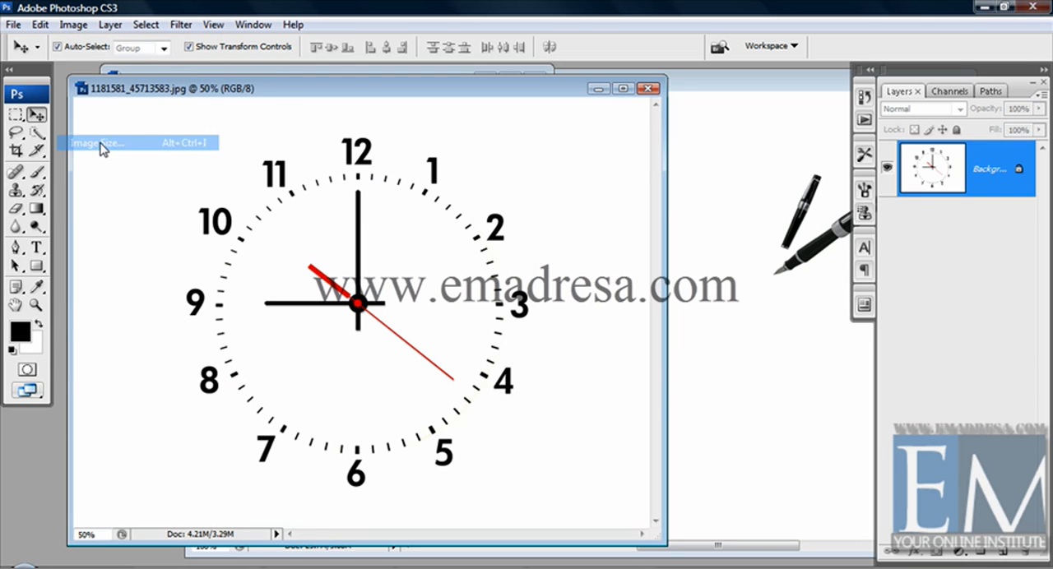
left_click_drag(631, 121, 660, 126)
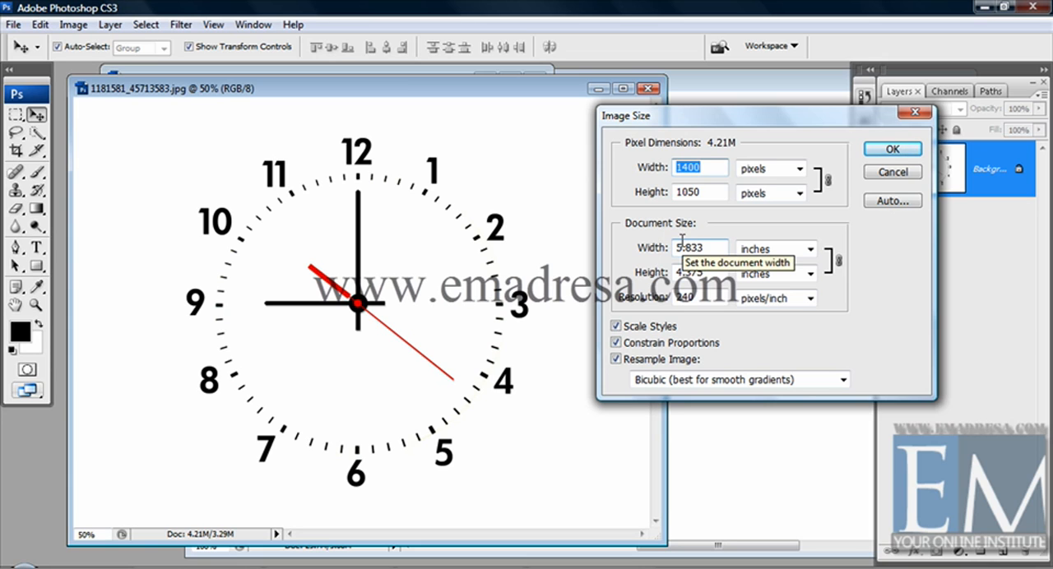
left_click_drag(694, 115, 701, 96)
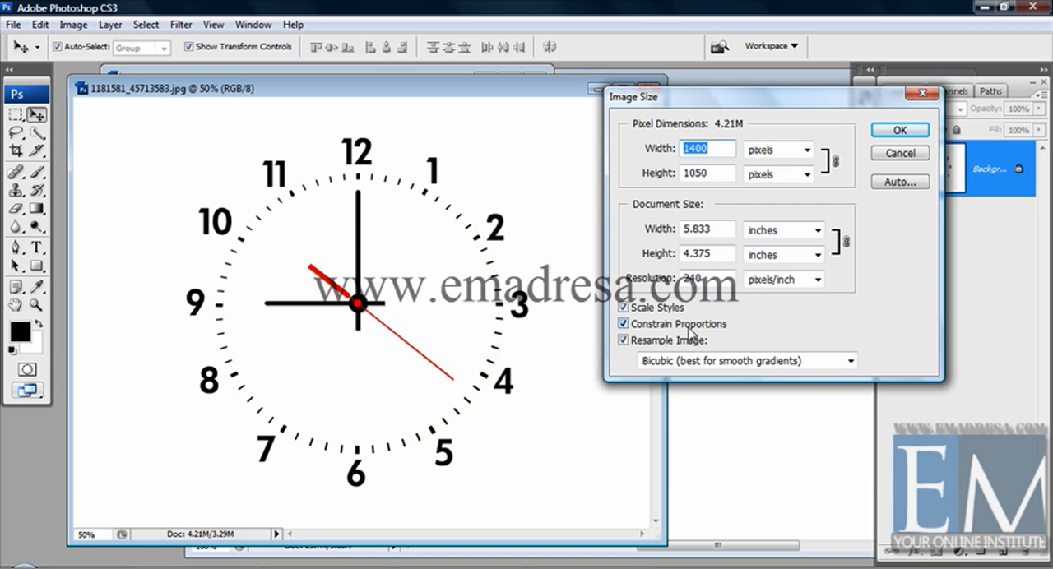
left_click(624, 324)
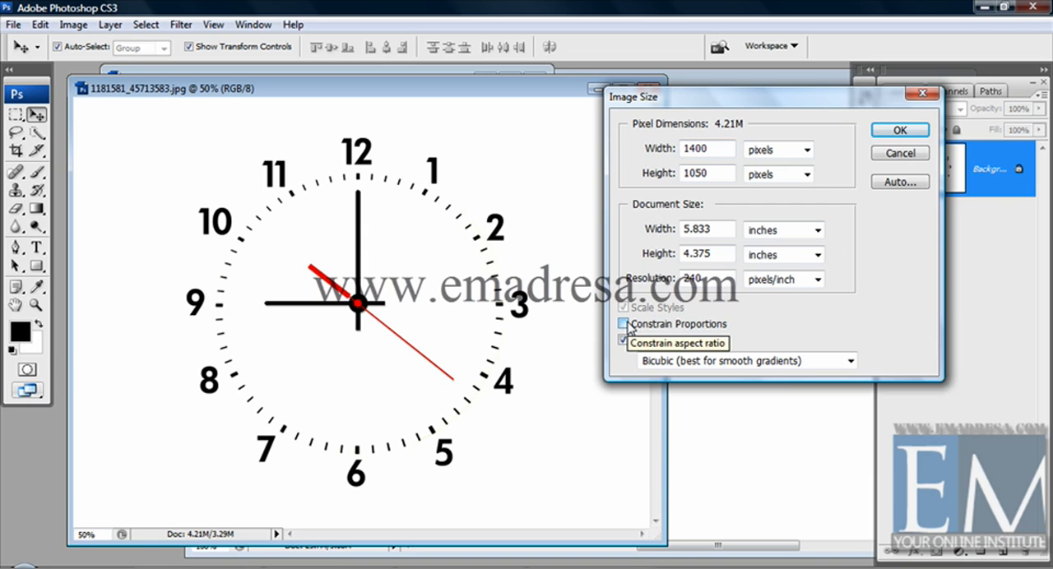
left_click(624, 324)
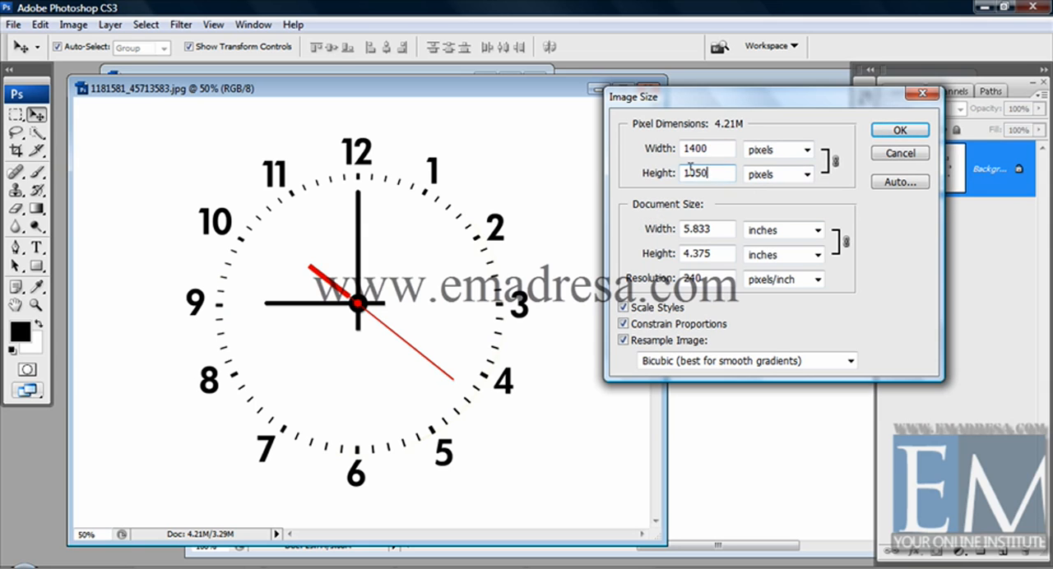
- Examine the clock image's linked pixel width and height while proportions are constrained
left_click_drag(708, 173, 668, 173)
left_click_drag(711, 147, 672, 177)
left_click_drag(720, 150, 662, 146)
left_click_drag(713, 174, 659, 172)
left_click_drag(710, 152, 535, 153)
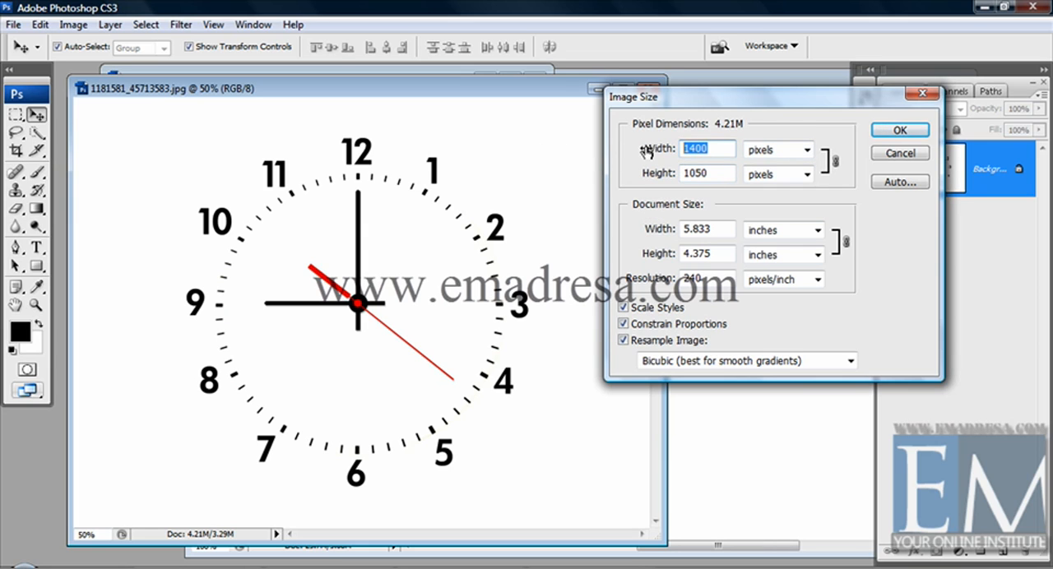
left_click_drag(713, 176, 655, 175)
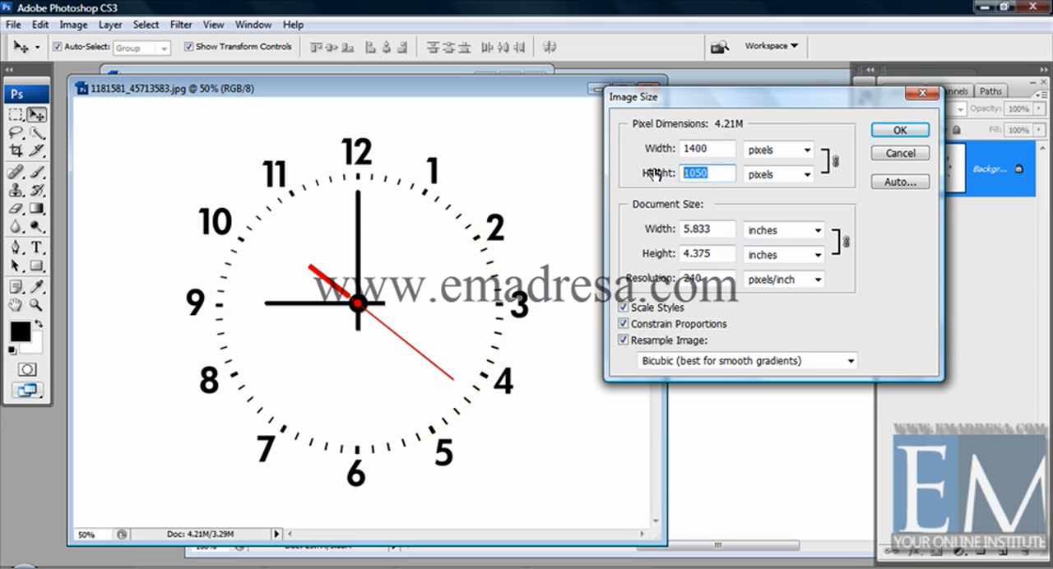
- Turn off Constrain Proportions and resize the clock image to a width of 400 pixels, keeping its height
left_click(623, 324)
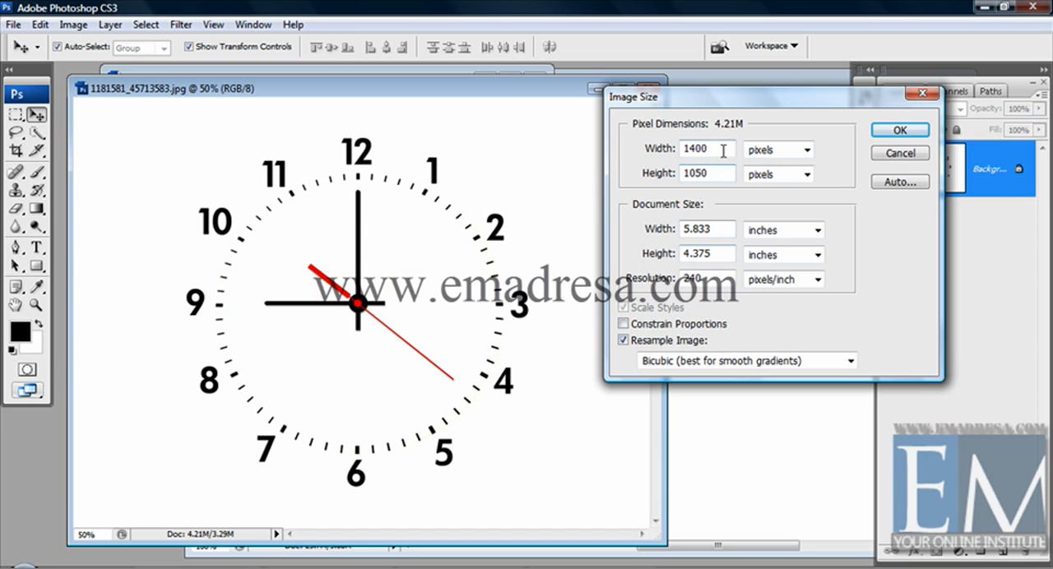
left_click_drag(711, 146, 644, 143)
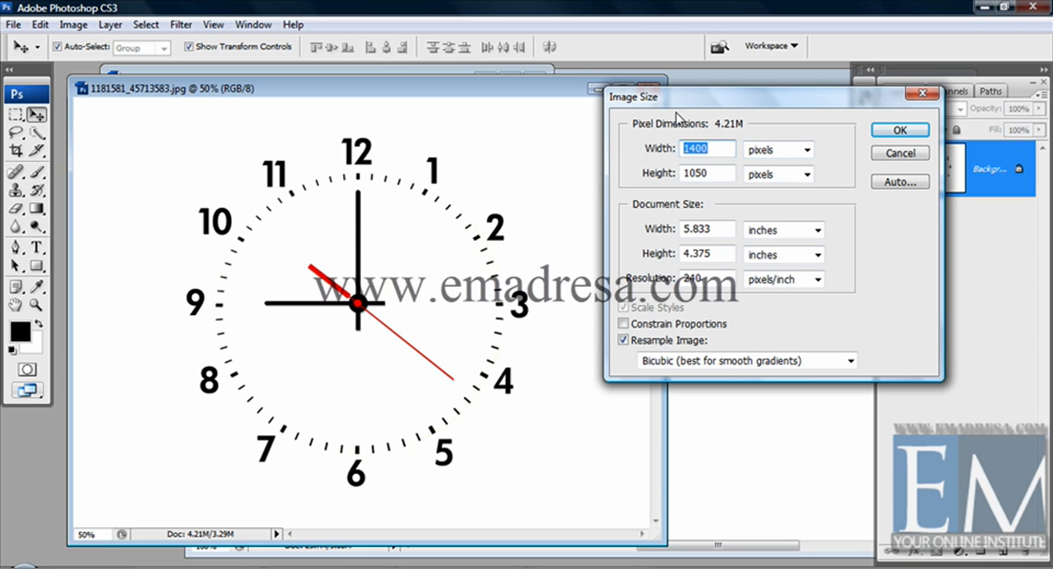
type("400")
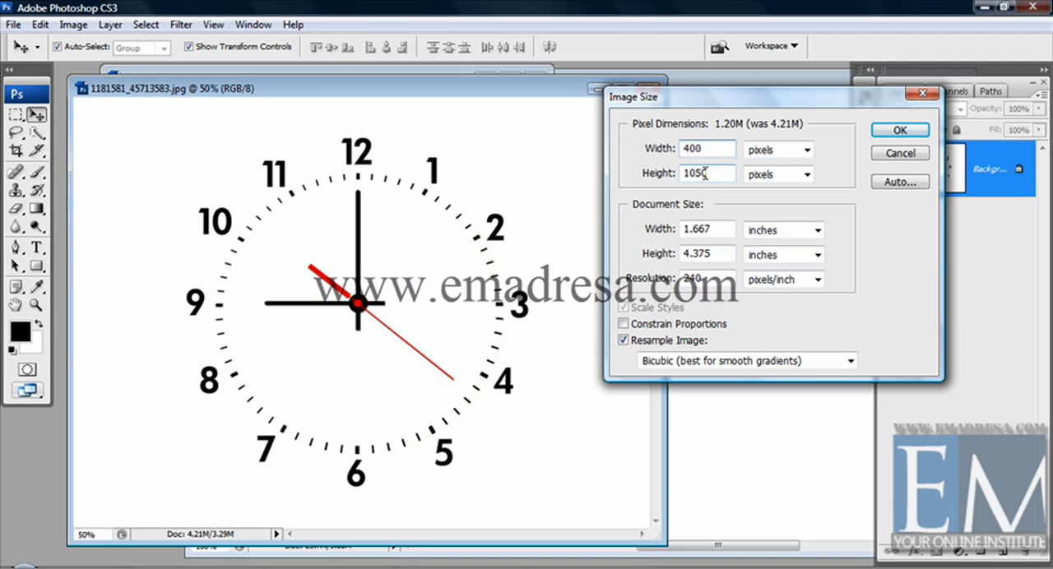
left_click(899, 130)
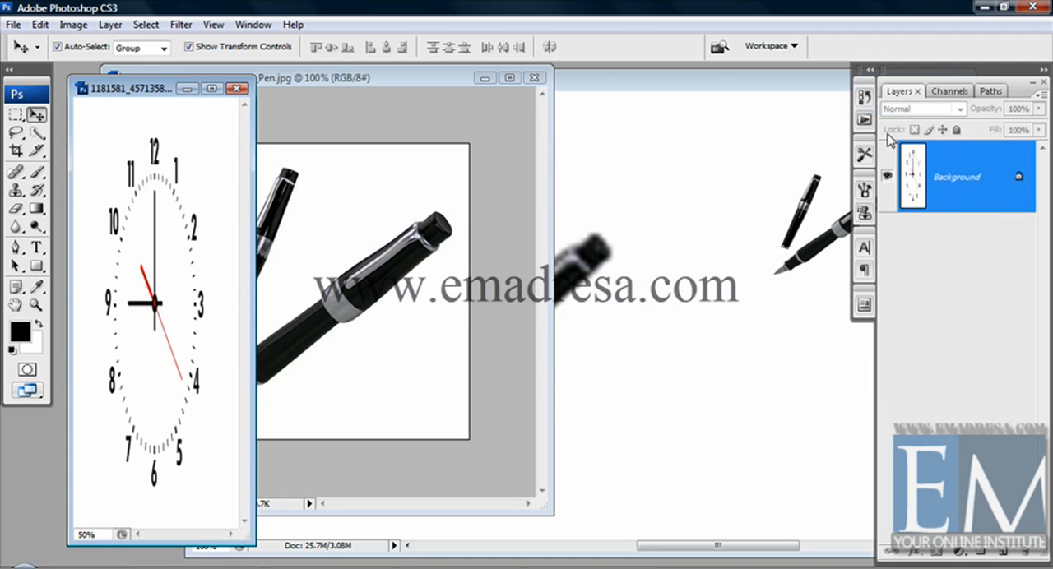
- Undo the clock image's last resize, and resize it to a width of 300 pixels with Constrain Proportions on
left_click_drag(160, 88, 206, 75)
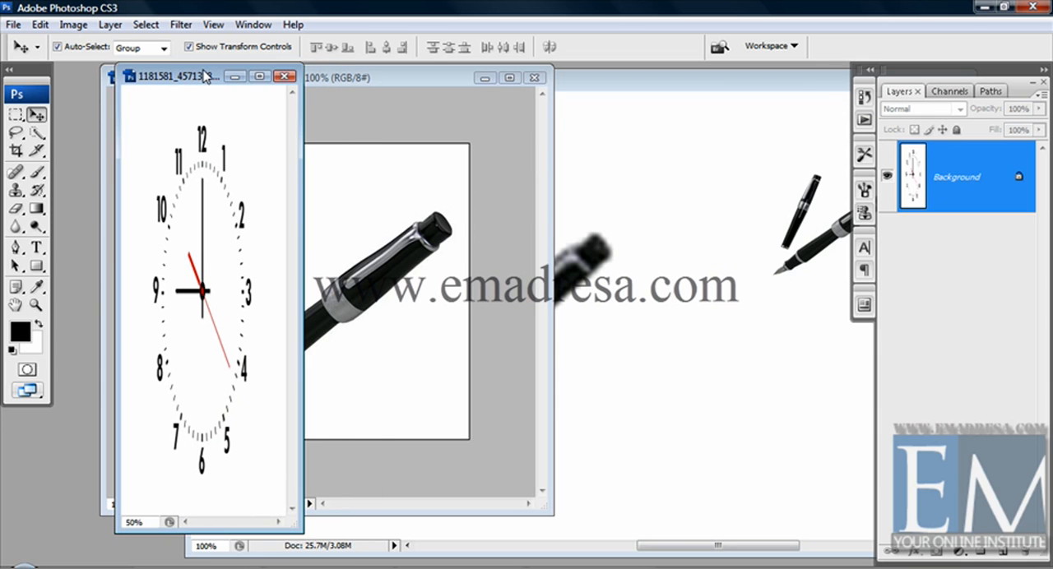
key("ctrl+z")
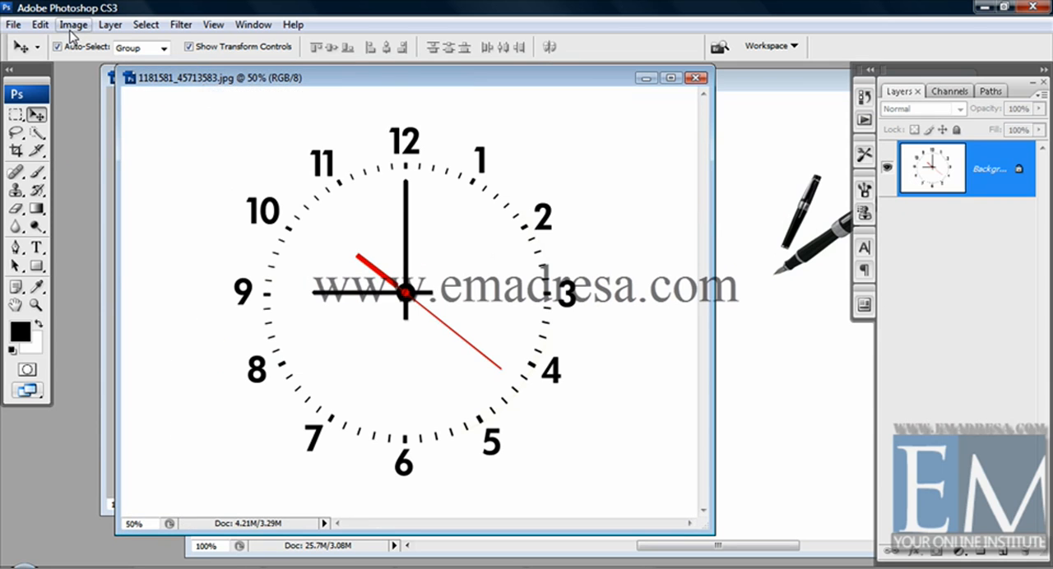
left_click(73, 26)
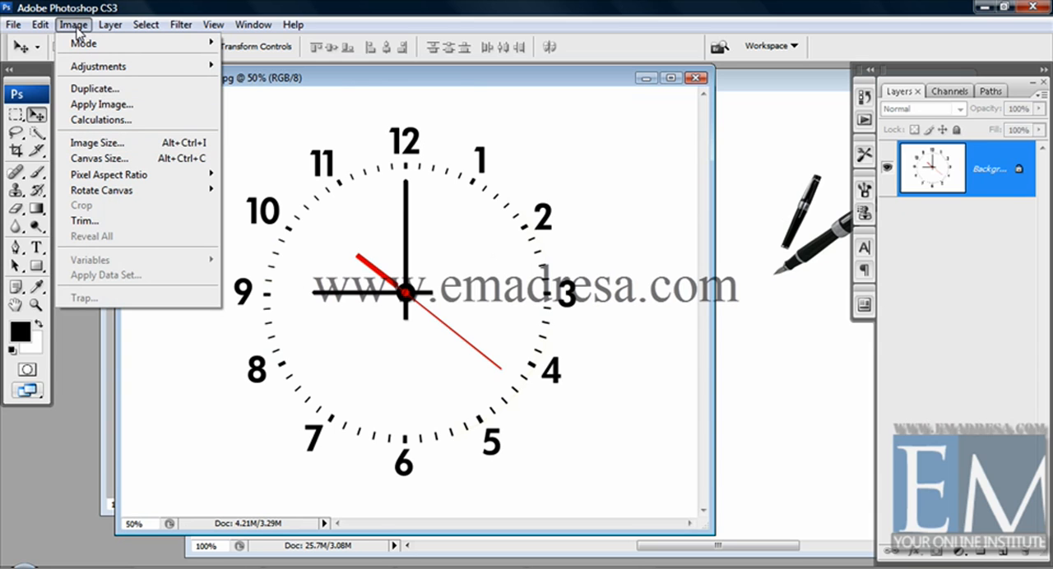
left_click(95, 141)
left_click_drag(716, 104, 822, 105)
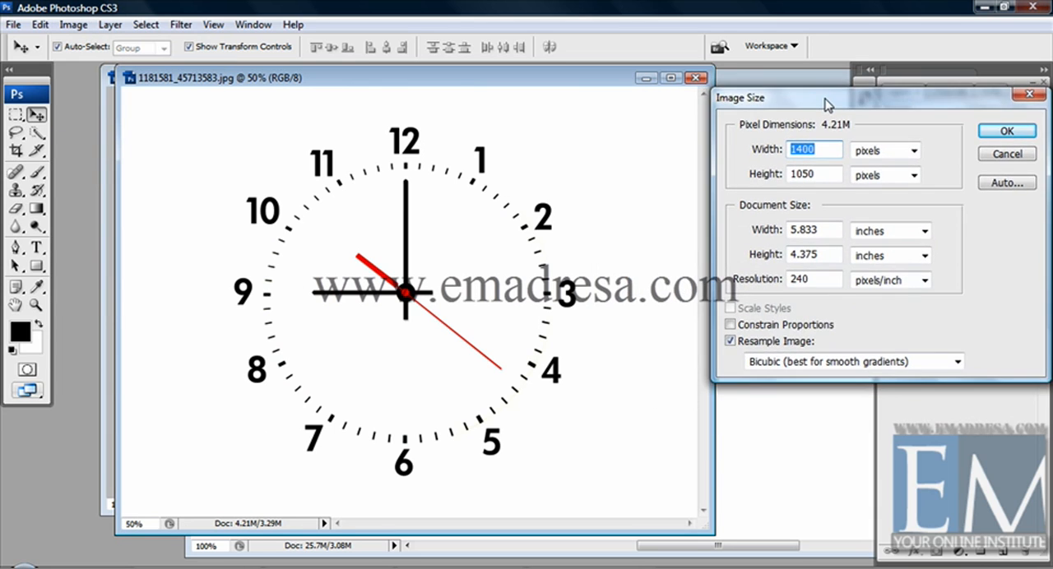
left_click(730, 327)
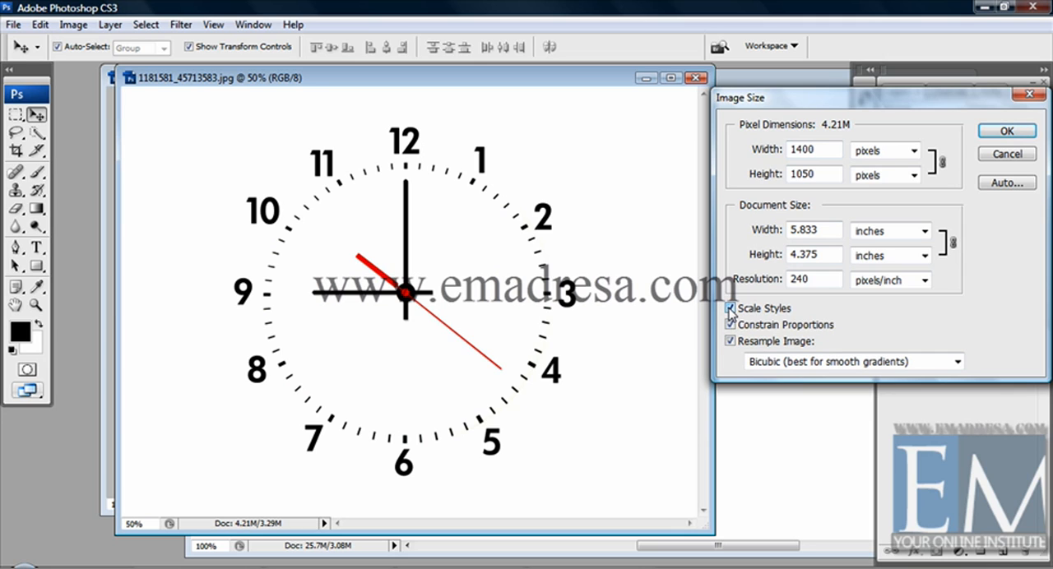
double_click(826, 151)
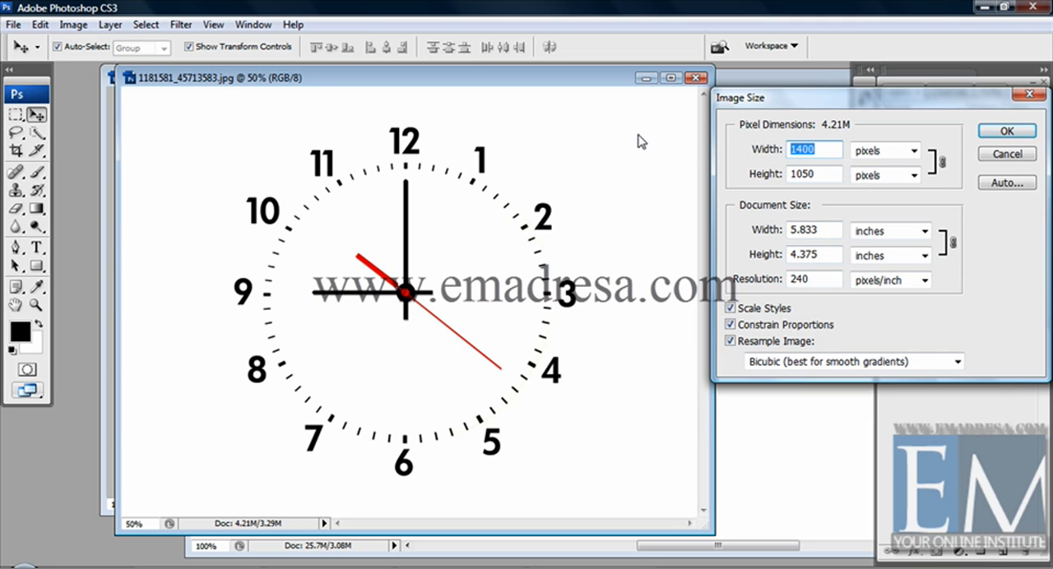
type("300")
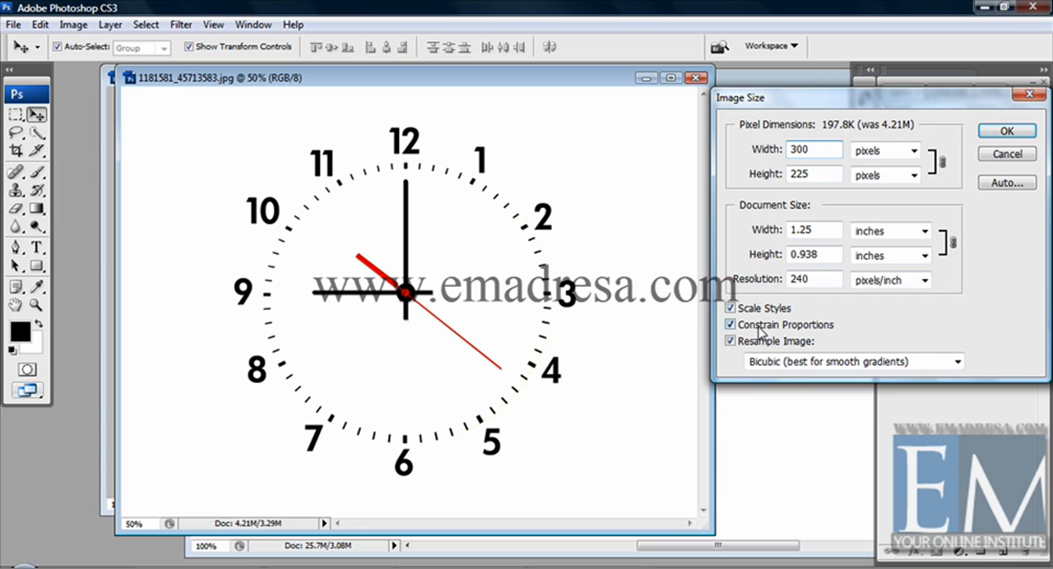
left_click(995, 133)
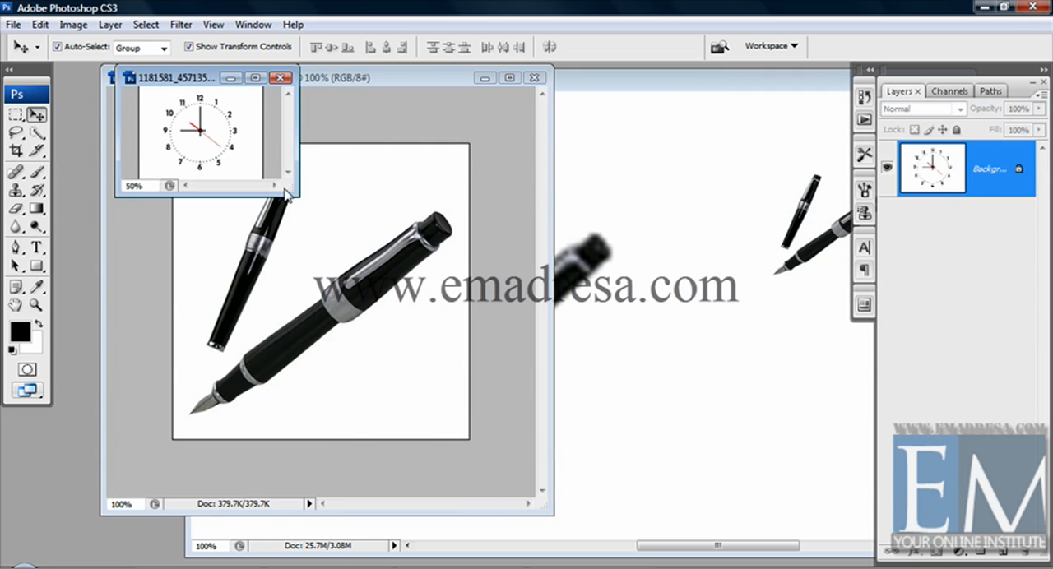
- Enlarge the clock image's window, copy the clock into Untitled-1 beside the large pens, and select the large pens' layer
left_click_drag(290, 188, 425, 317)
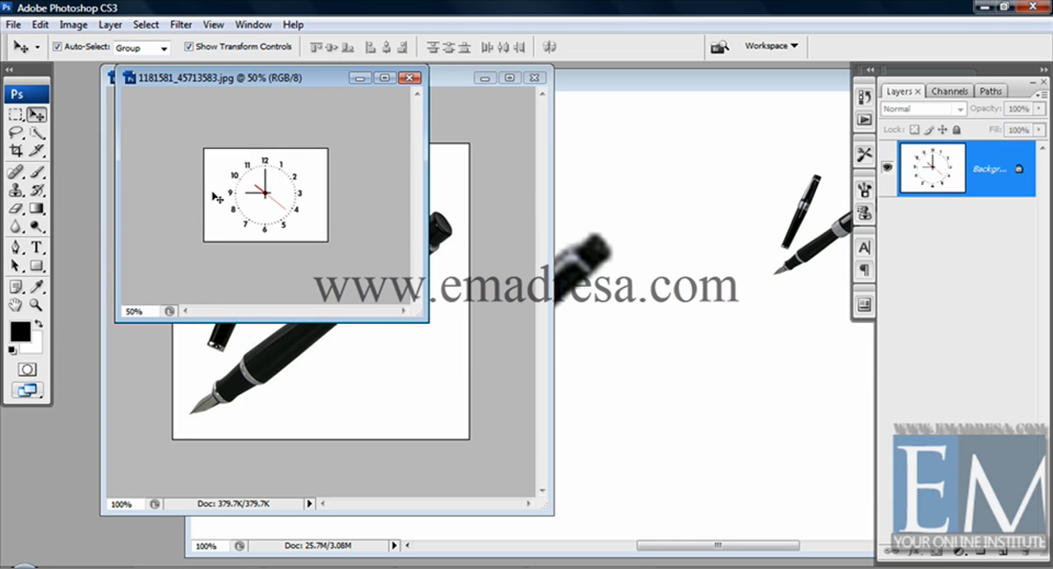
left_click_drag(257, 185, 707, 403)
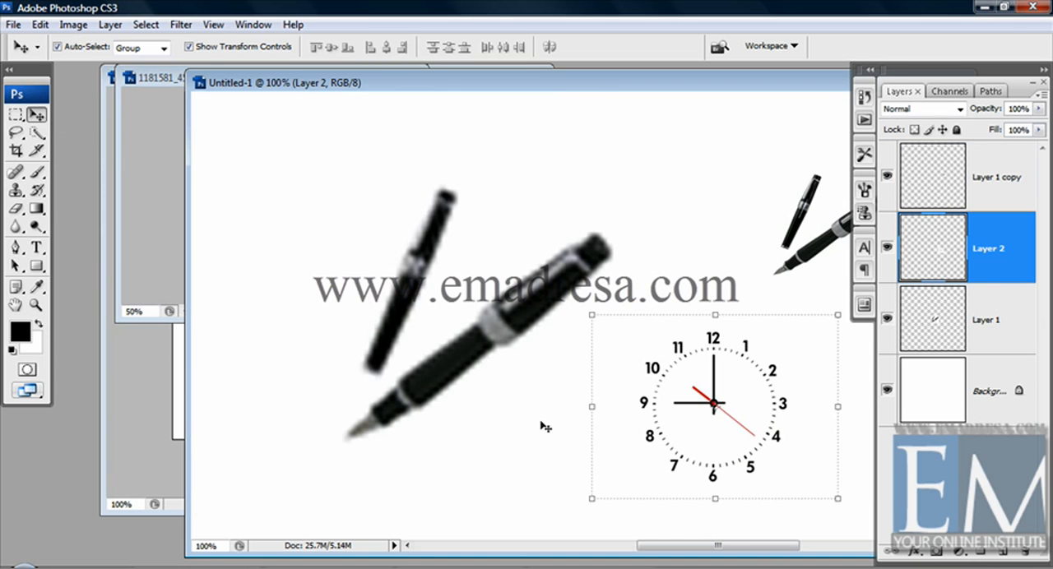
left_click(541, 425)
left_click(713, 424)
left_click(470, 421)
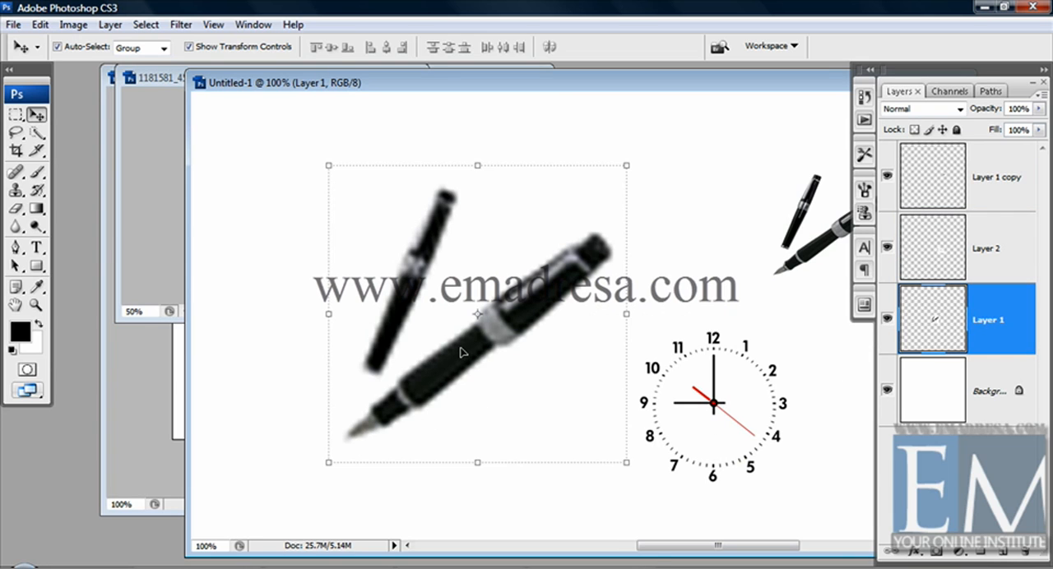
- Review the clock image's pixel dimensions, document size and resolution settings without changing them
left_click(129, 78)
left_click(78, 26)
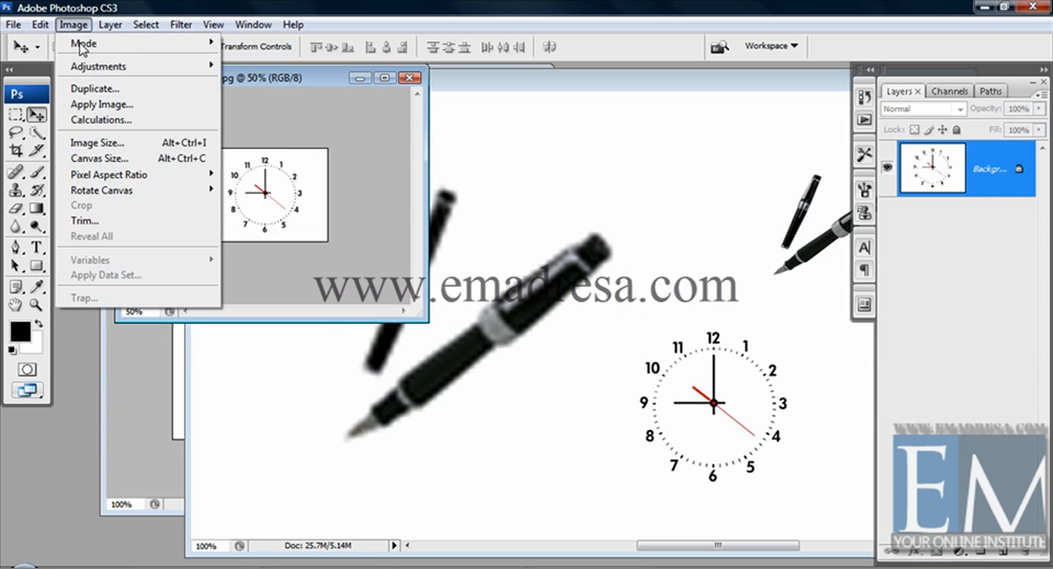
left_click(114, 146)
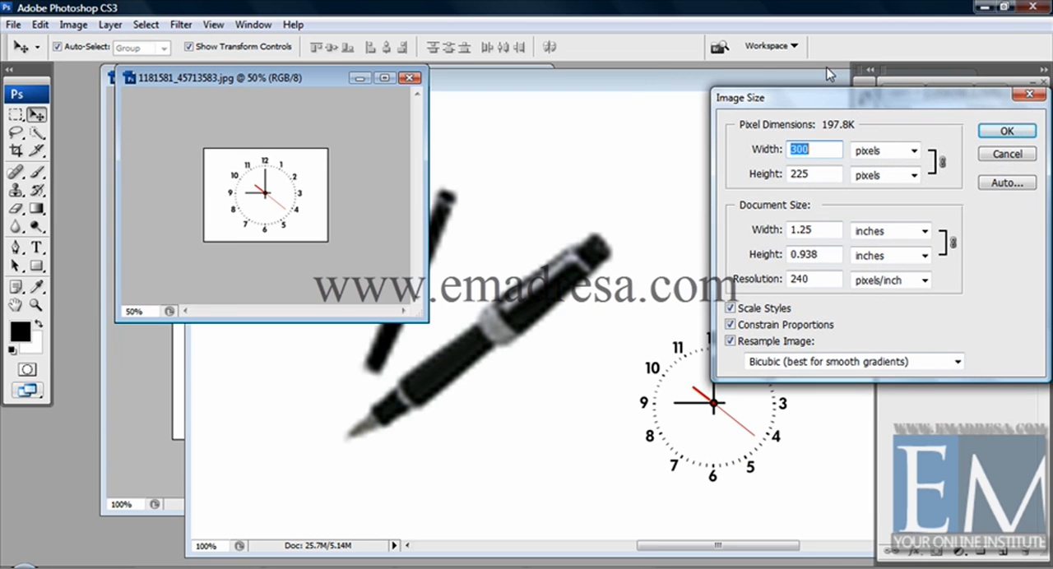
left_click_drag(790, 106, 549, 107)
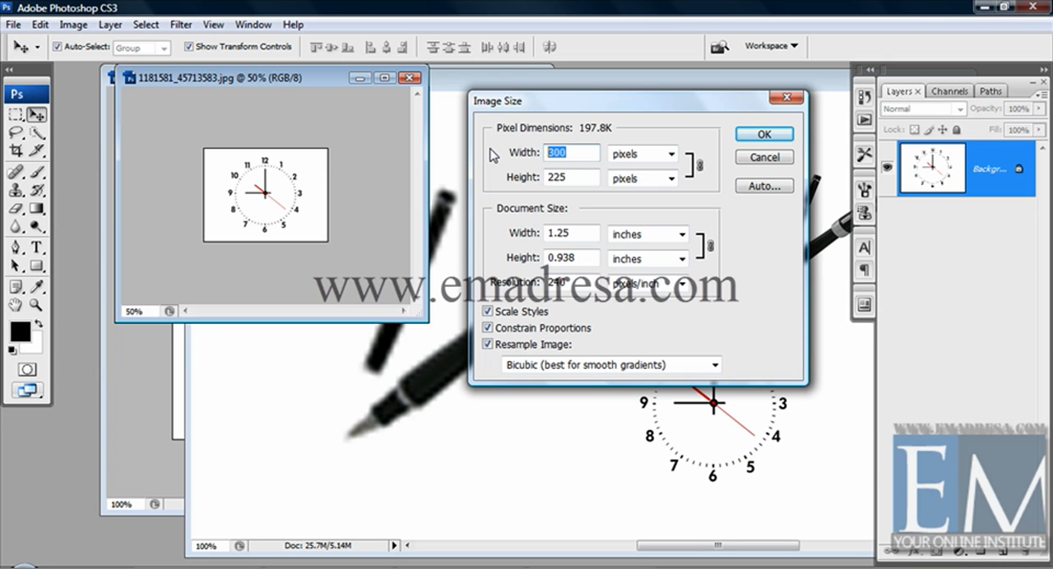
left_click(773, 159)
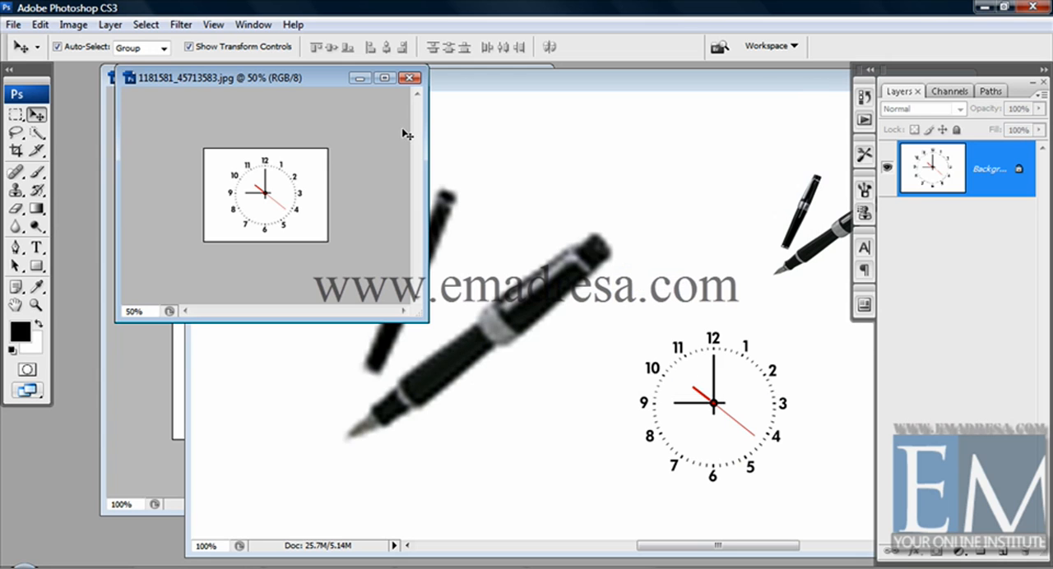
- Close the clock image and the Untitled-1 document without saving, leaving only the pens image open
left_click(415, 78)
left_click(500, 309)
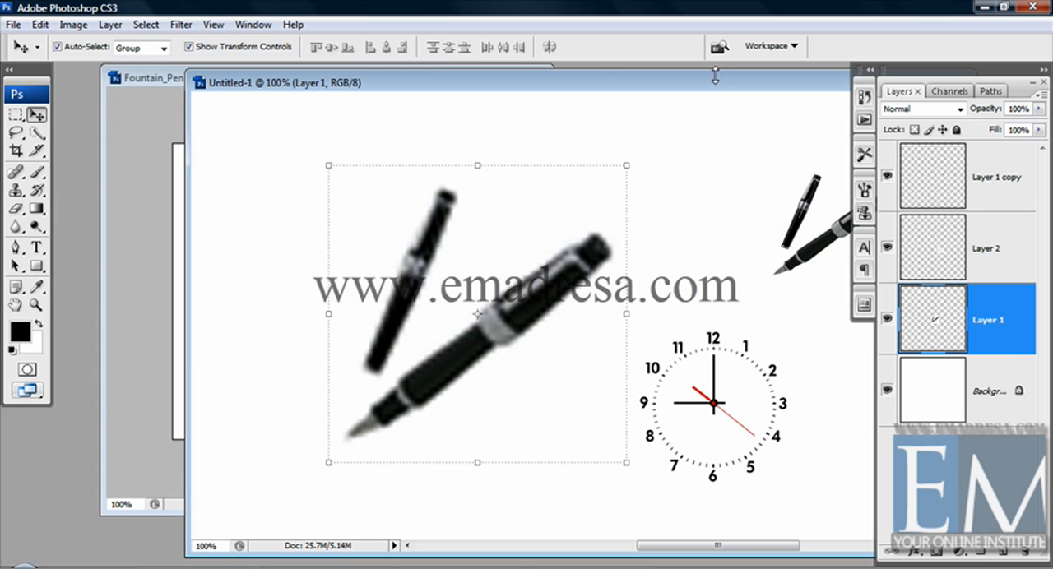
left_click_drag(620, 82, 434, 90)
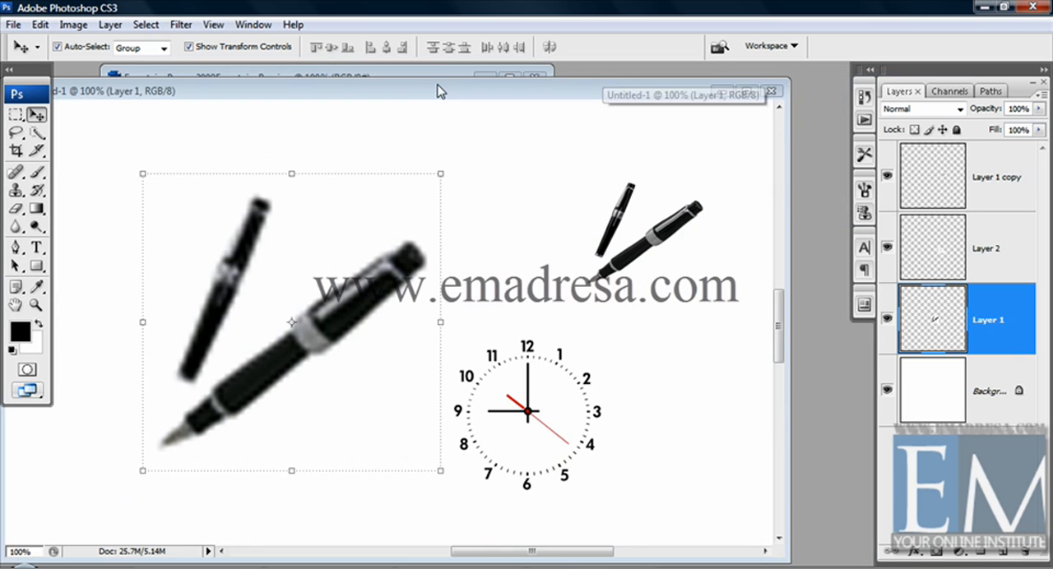
left_click(773, 92)
left_click(497, 304)
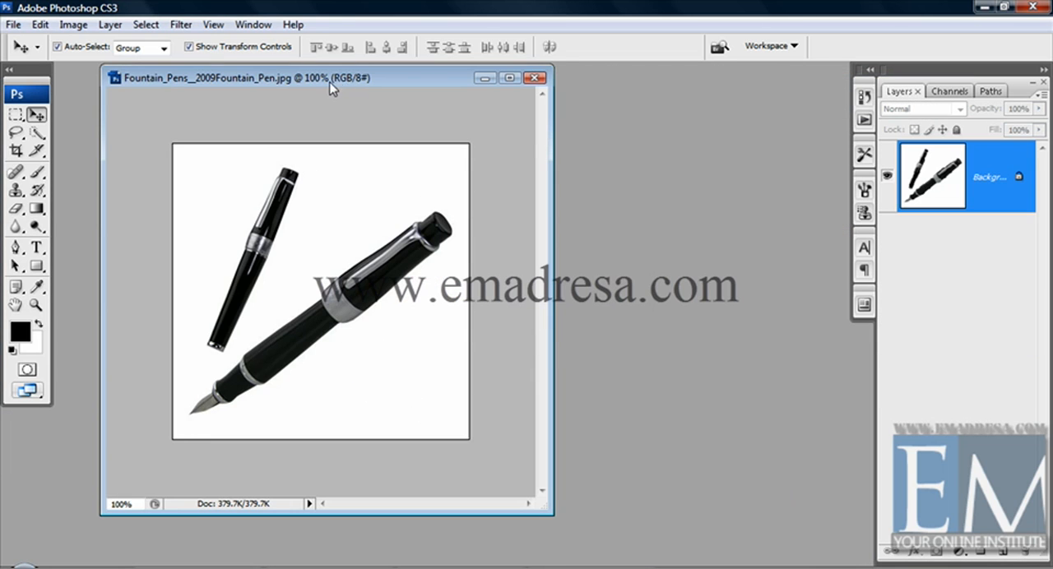
- Reposition and widen the pens image window, and view the available Rotate Canvas options
left_click_drag(331, 85, 297, 83)
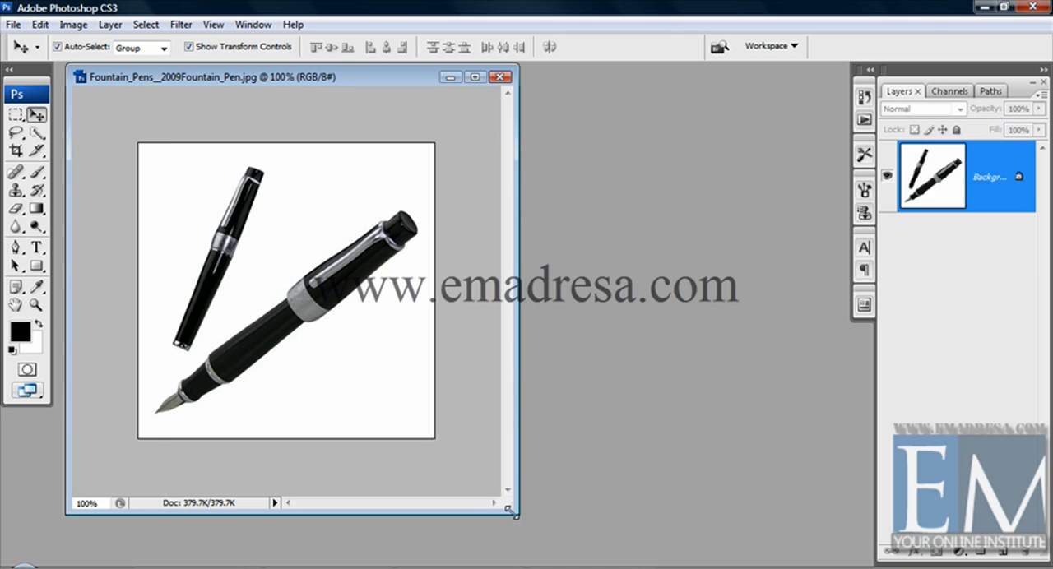
left_click_drag(510, 510, 554, 510)
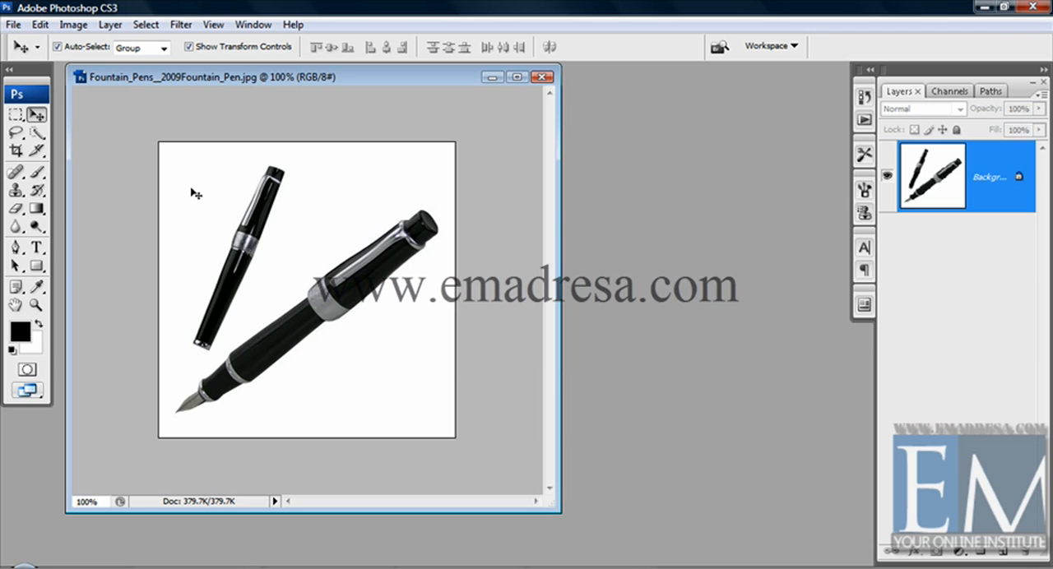
left_click(74, 25)
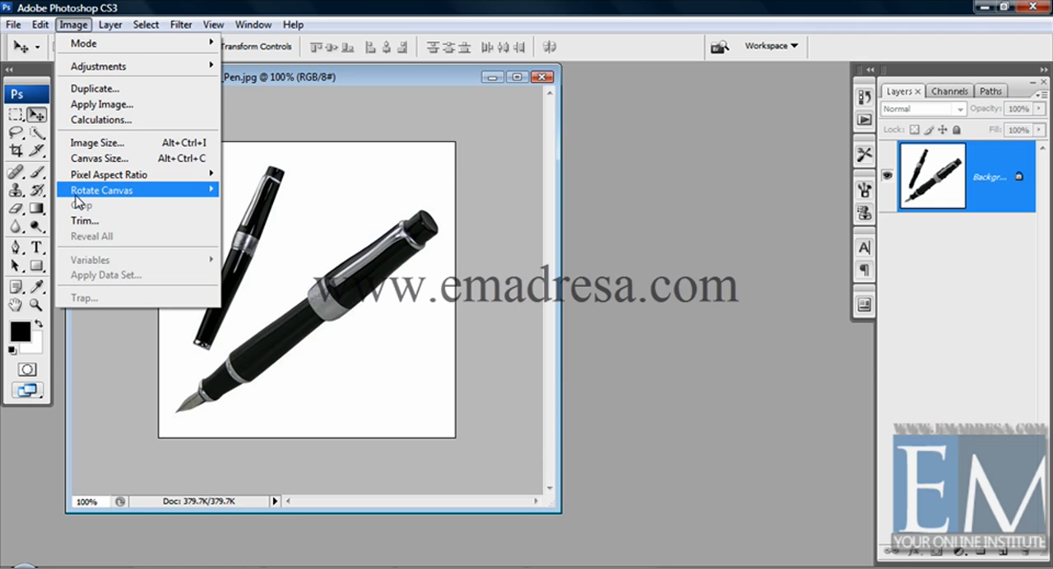
mouse_move(100, 197)
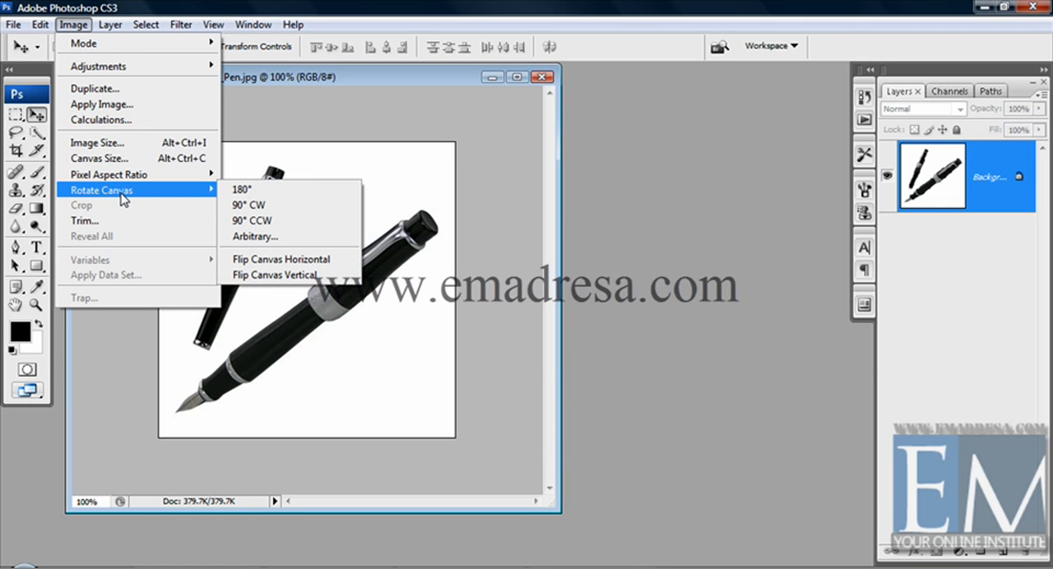
left_click(298, 92)
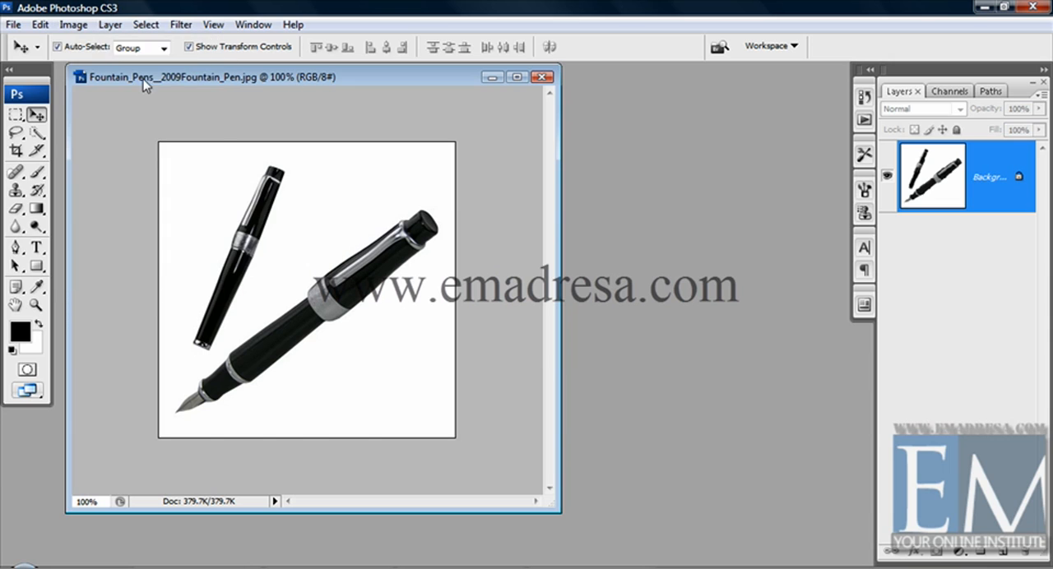
- Create a new white RGB document 3000 by 3000 pixels at a resolution of 72 pixels/inch
left_click(13, 26)
left_click(16, 42)
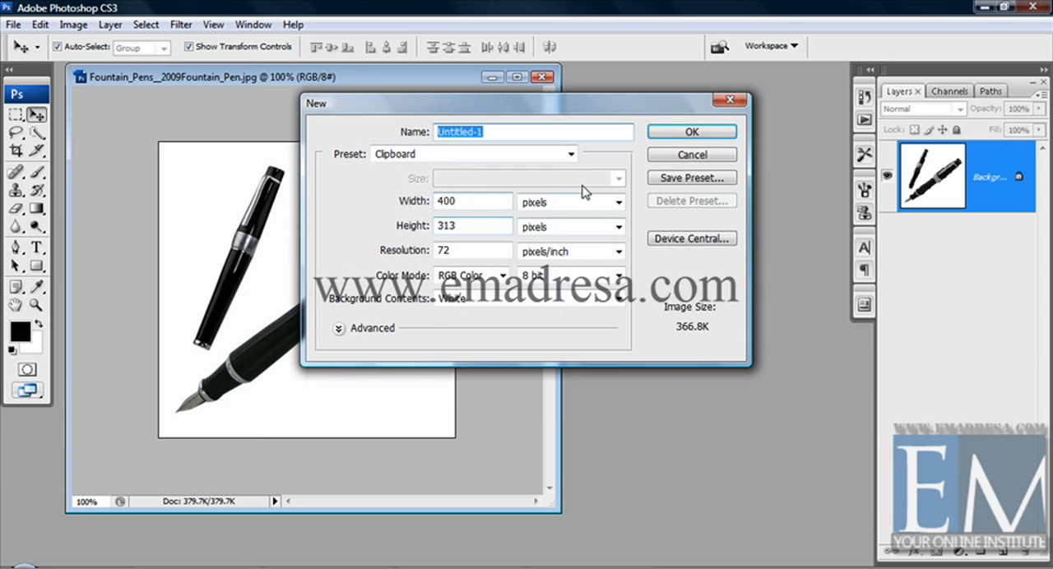
left_click_drag(465, 201, 383, 199)
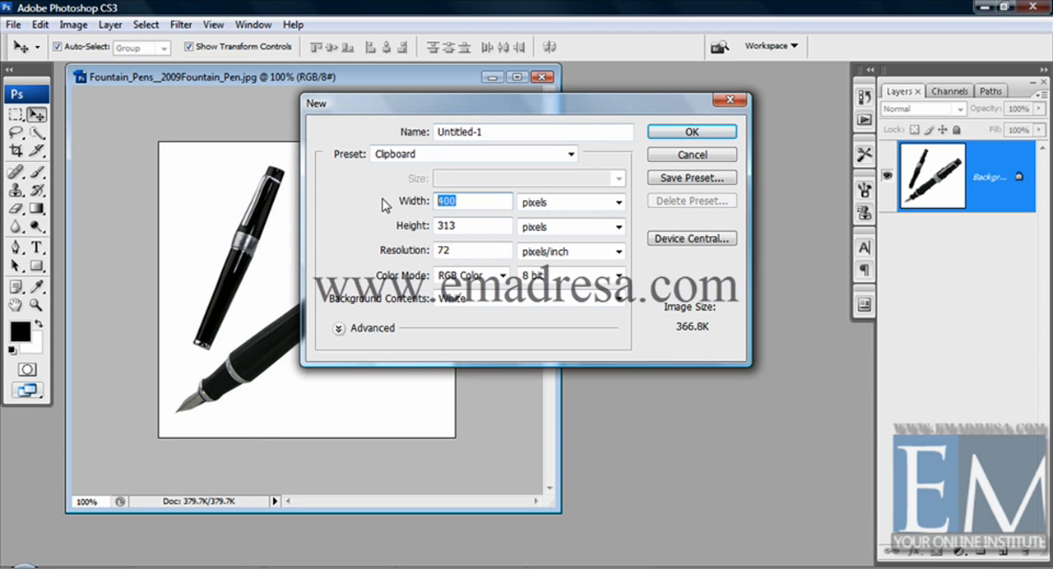
type("3000")
key("Tab")
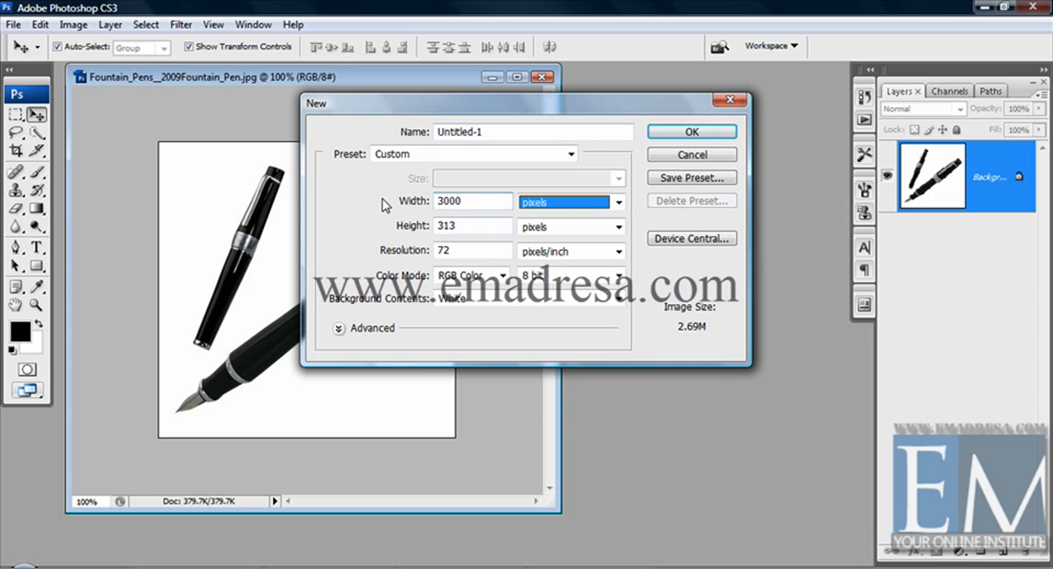
key("Tab")
type("3000")
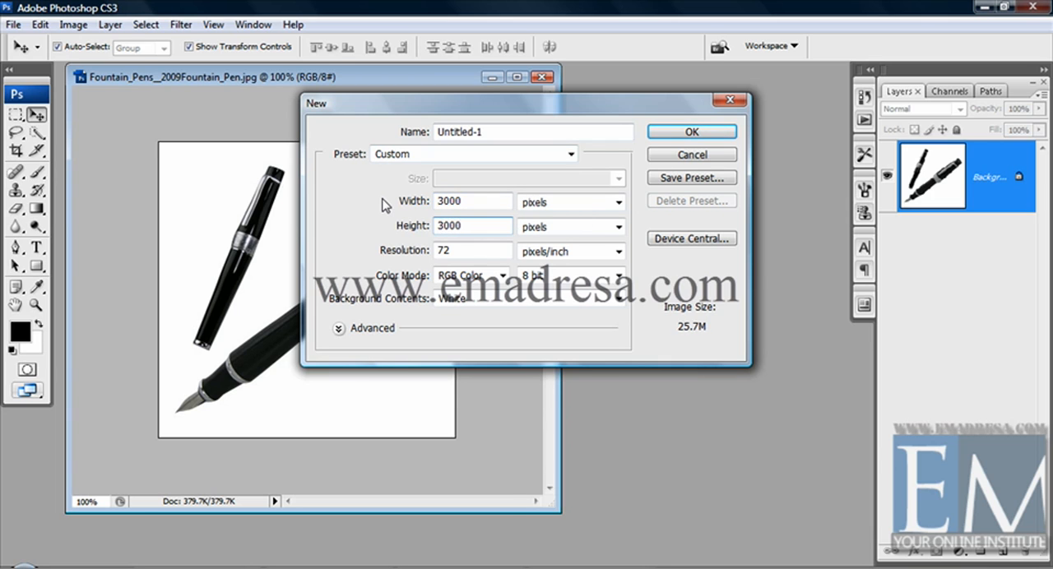
key("Return")
left_click_drag(306, 91, 372, 100)
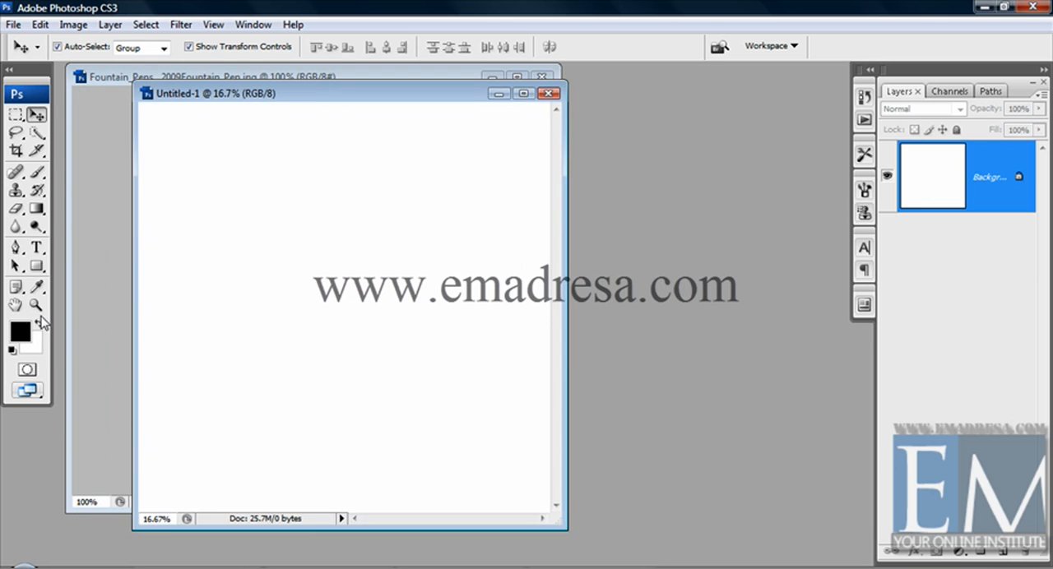
- Display the new document at actual pixels in an enlarged window and copy the pens image into it
left_click(36, 305)
left_click(316, 47)
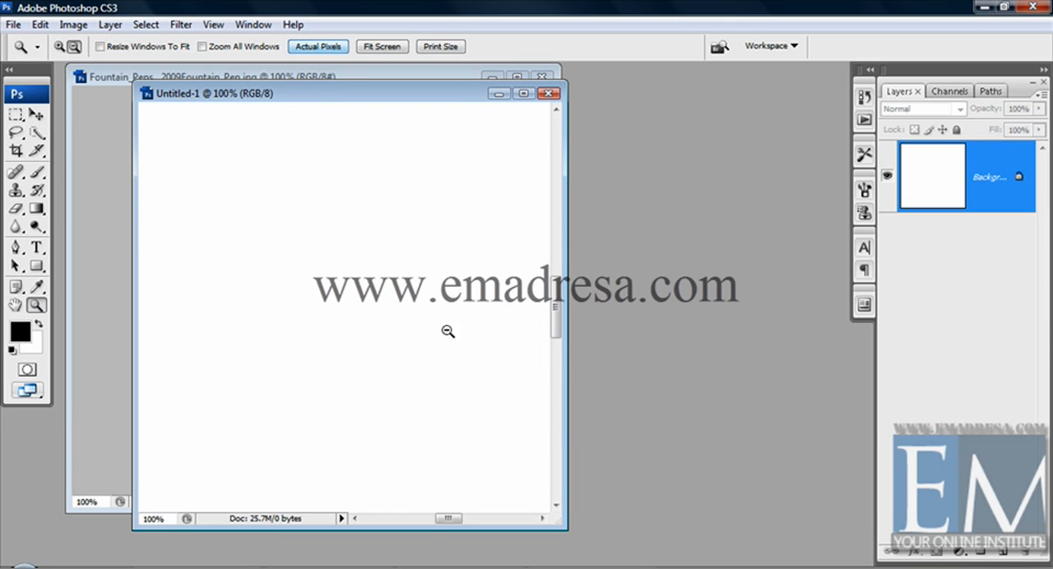
left_click_drag(565, 528, 871, 556)
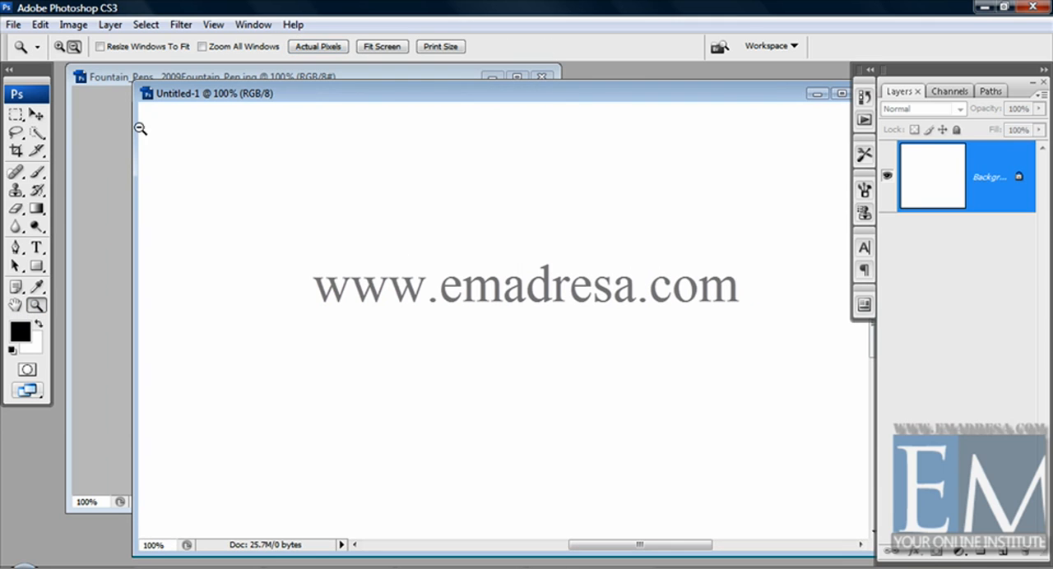
left_click(92, 79)
left_click(36, 114)
left_click_drag(332, 278, 541, 306)
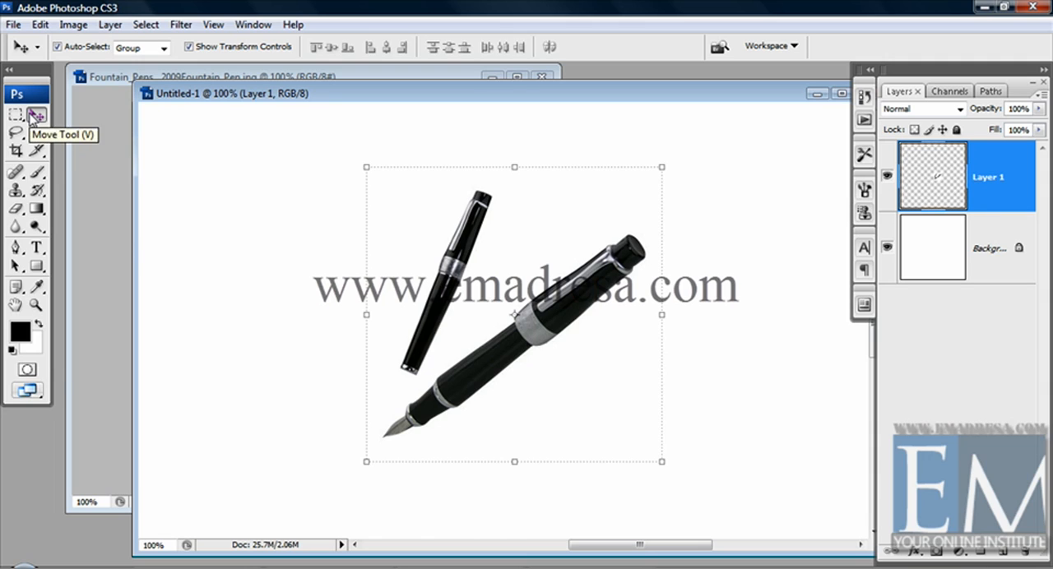
- Rotate the pens layer 45 degrees clockwise and apply the transformation
left_click(675, 159)
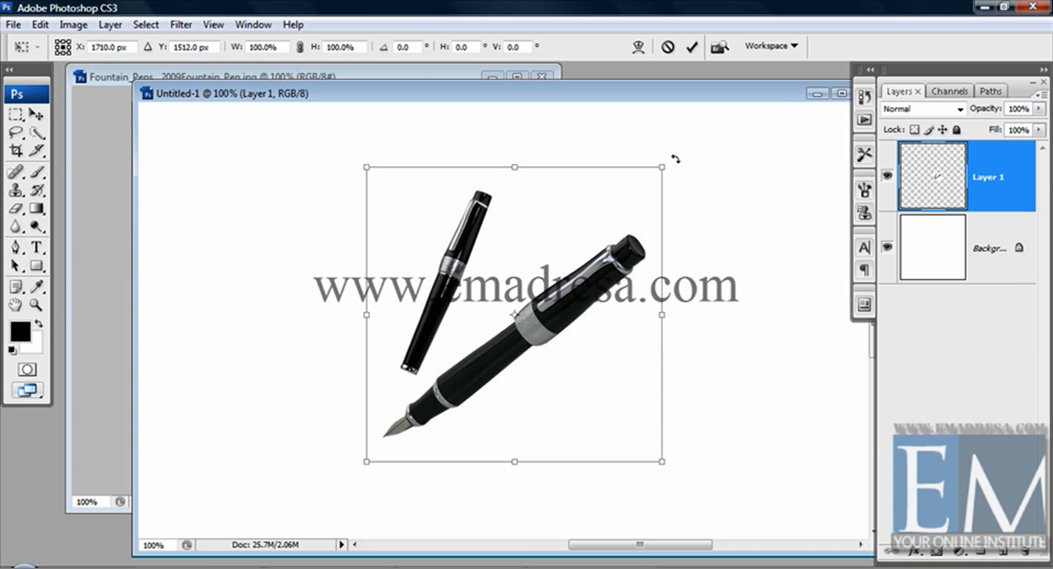
left_click_drag(674, 159, 568, 275)
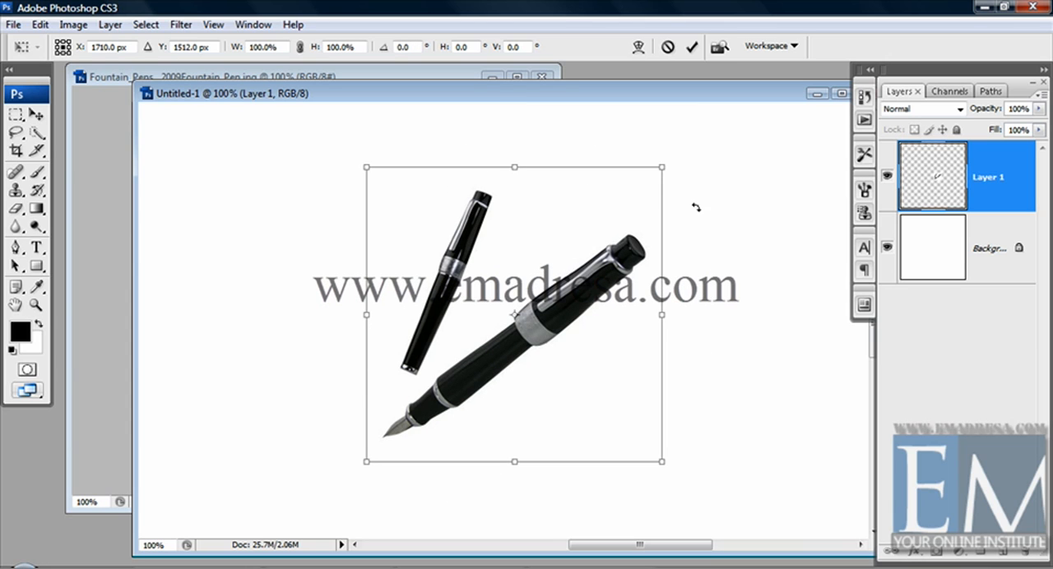
left_click_drag(686, 165, 750, 311)
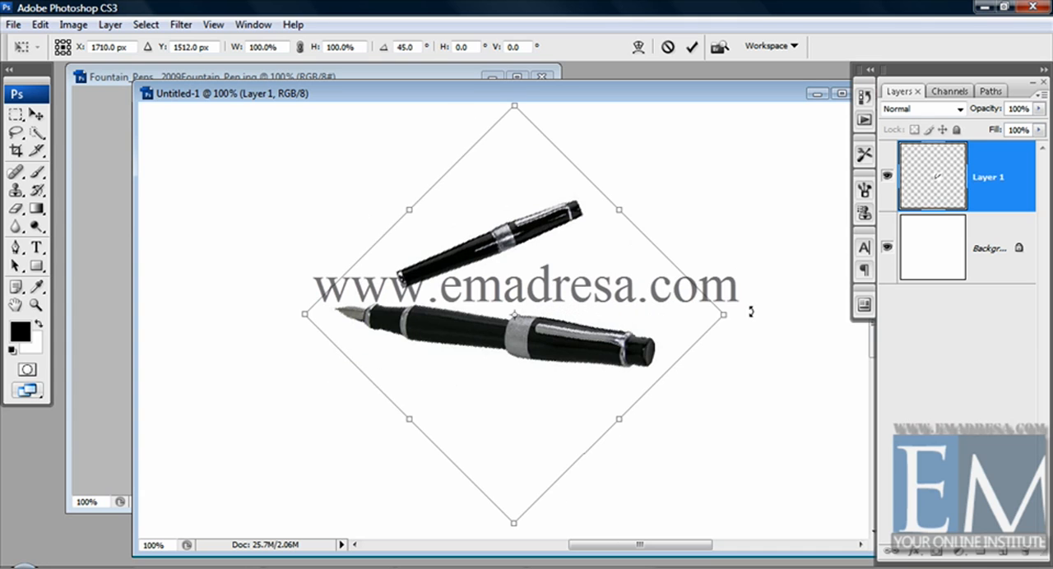
key("Return")
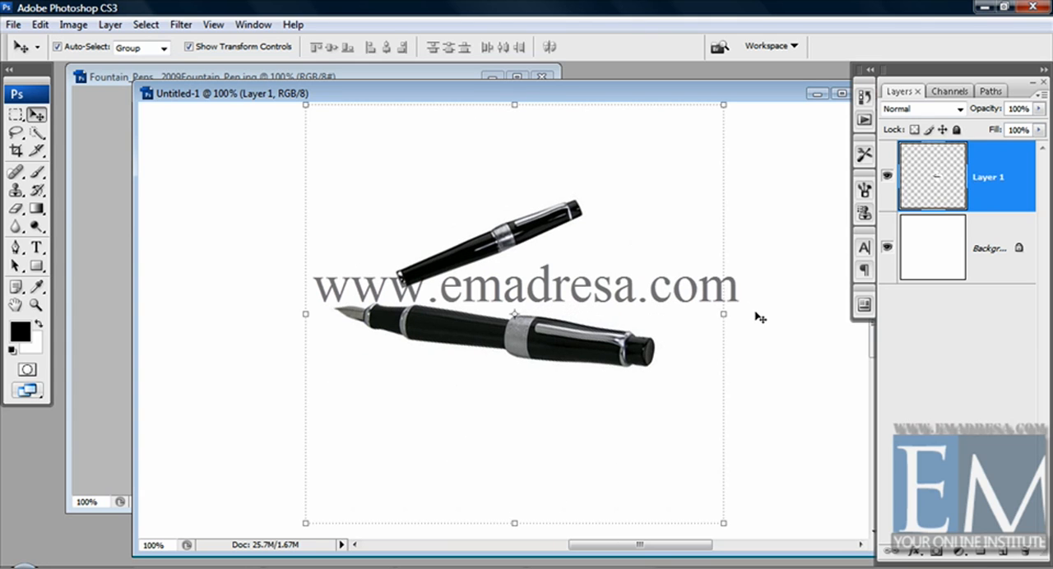
- Rotate the pens layer clockwise freehand until the large pen's nib points up and to the right, and apply the transformation
left_click(756, 316)
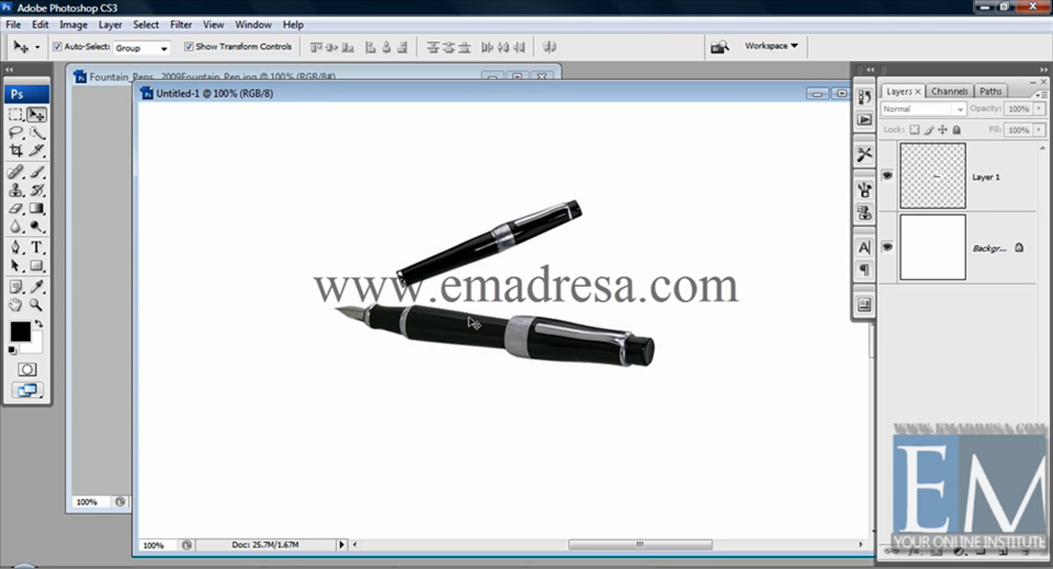
left_click(499, 327)
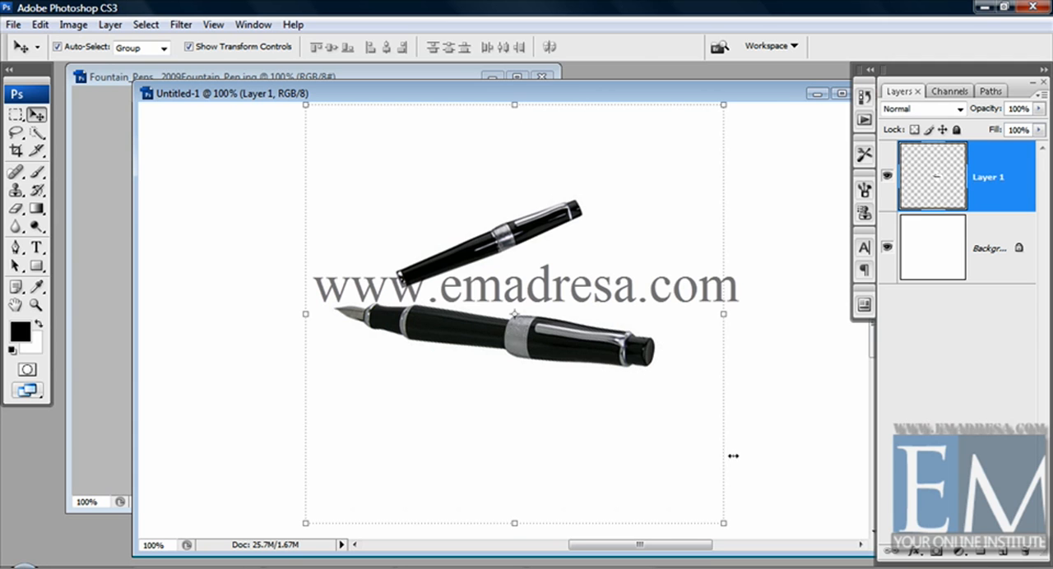
left_click_drag(738, 523, 415, 346)
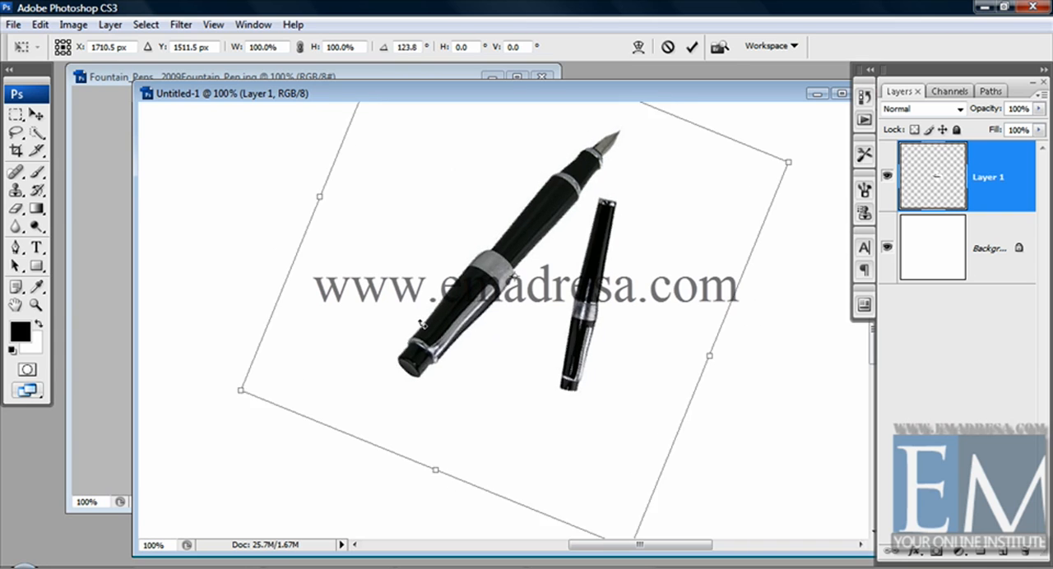
key("Return")
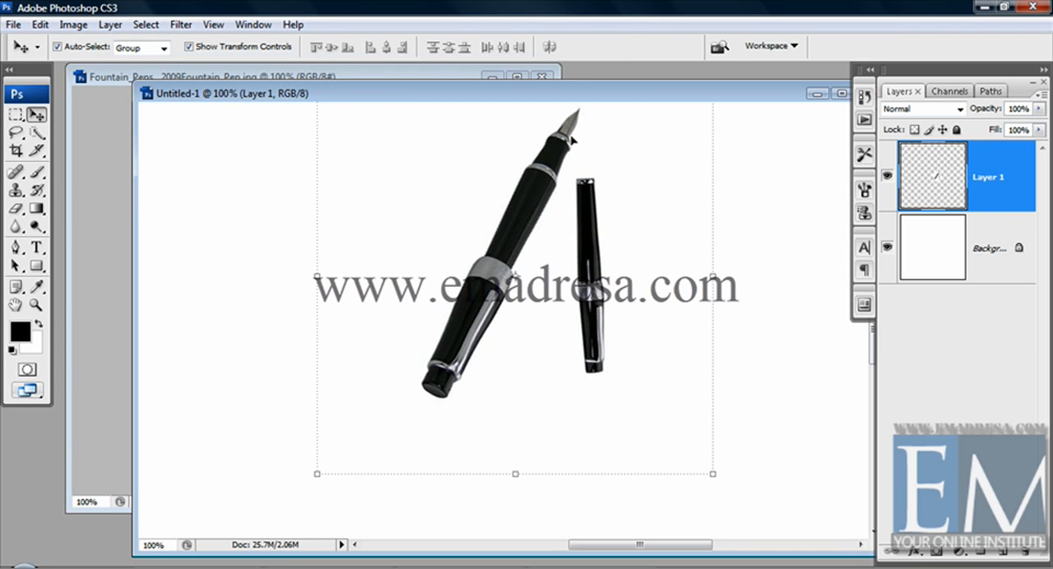
scroll(758, 331, "up", 3)
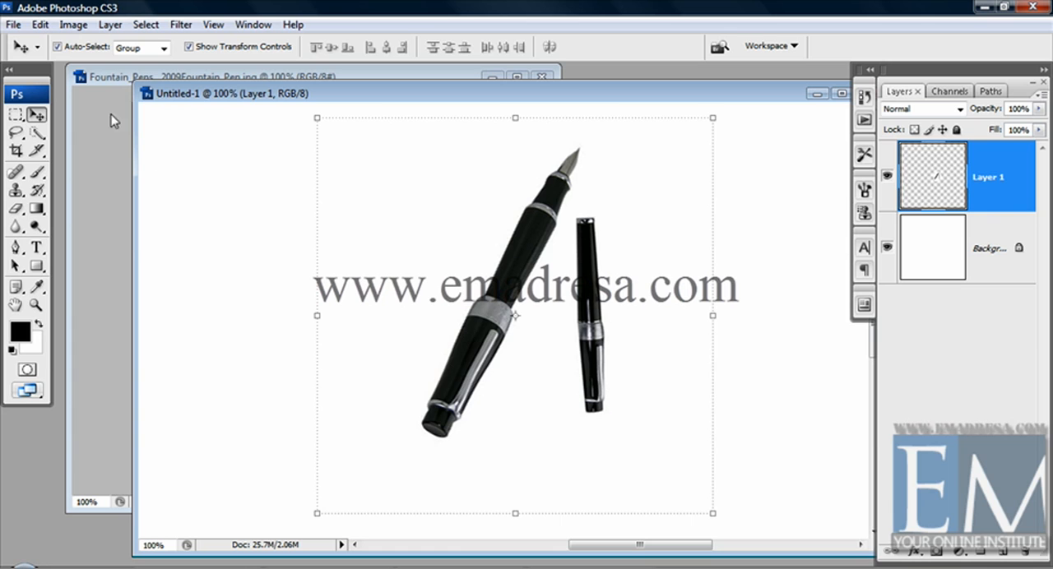
- Flip the pens layer horizontally and vertically
left_click(74, 24)
mouse_move(40, 25)
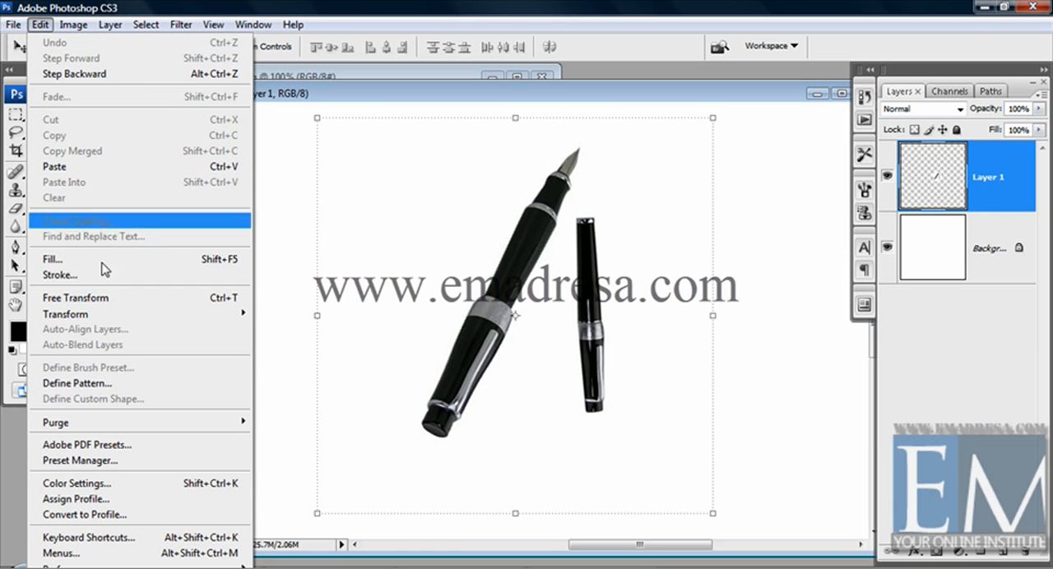
mouse_move(120, 321)
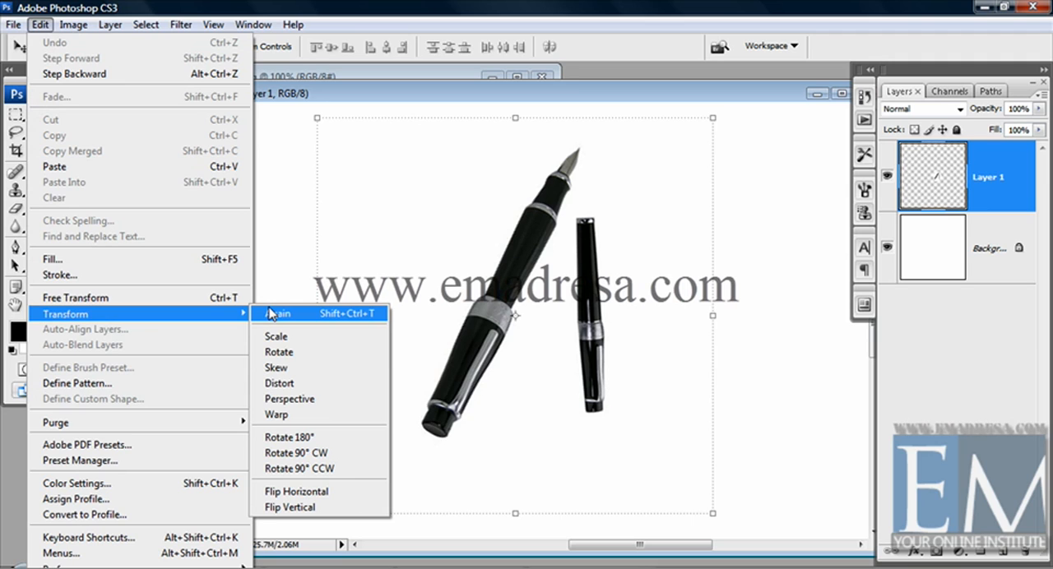
left_click(325, 493)
- Rotate the pens layer 180°
left_click(39, 24)
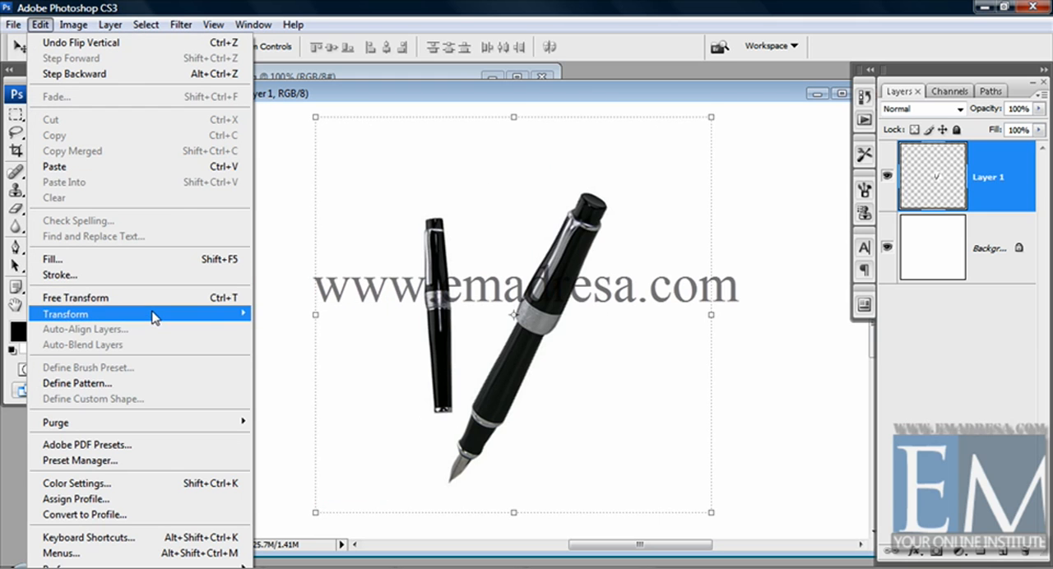
mouse_move(153, 314)
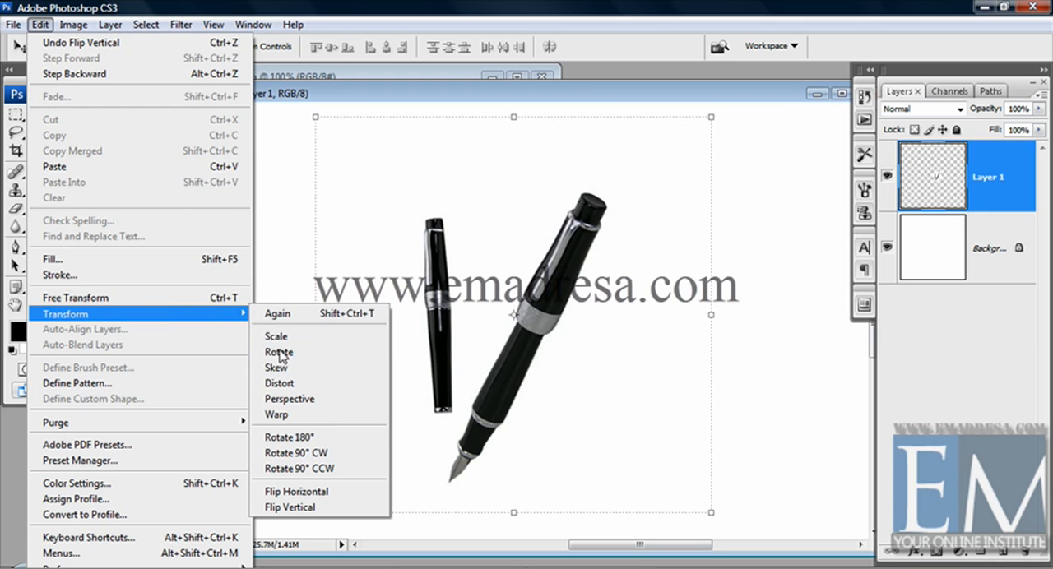
left_click(300, 437)
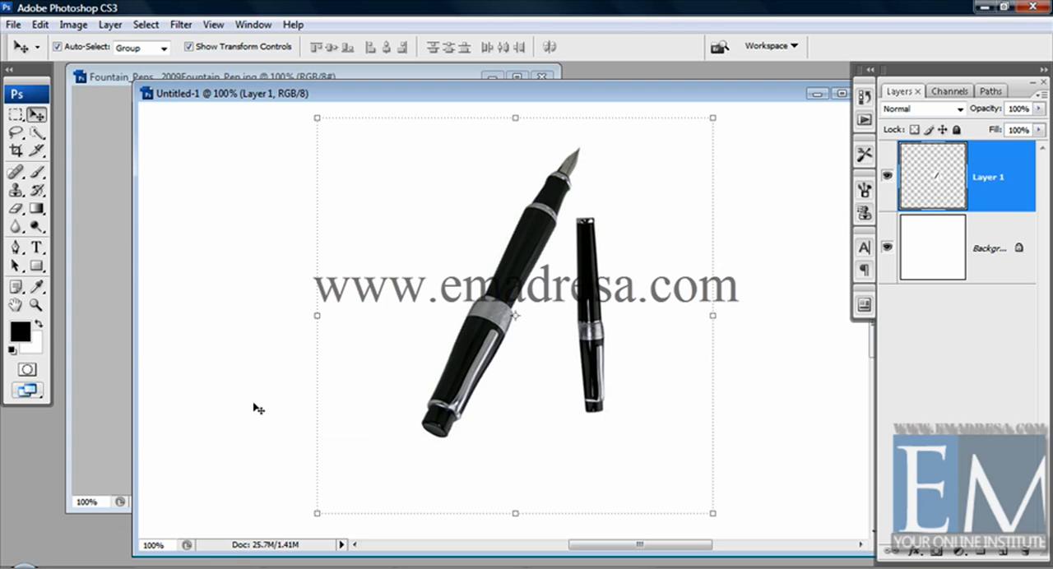
- Reselect the pens layer and examine the 90° rotation options available for transforming it
left_click(242, 399)
left_click(473, 368)
left_click(39, 24)
mouse_move(151, 324)
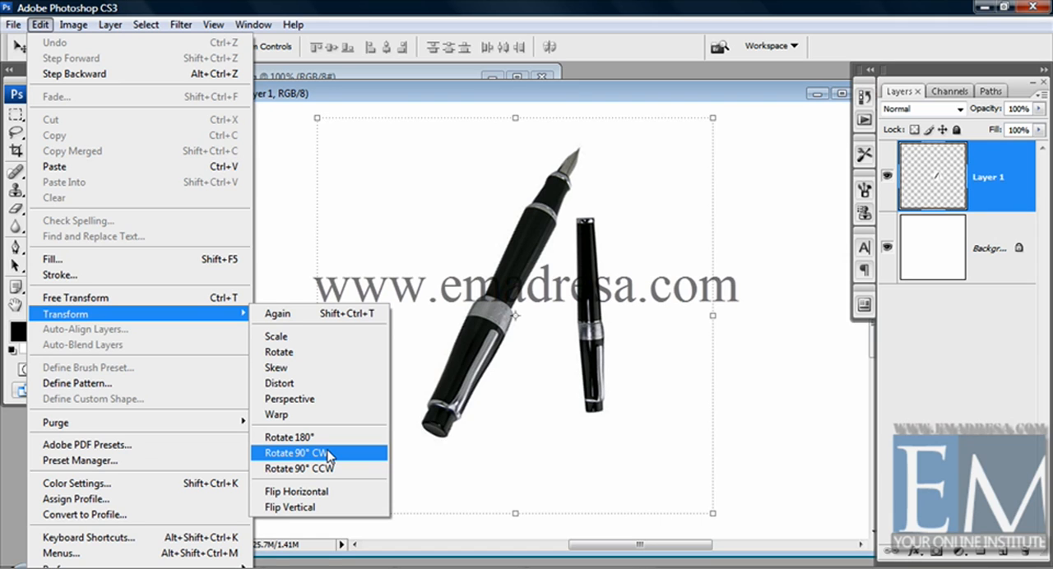
left_click(485, 185)
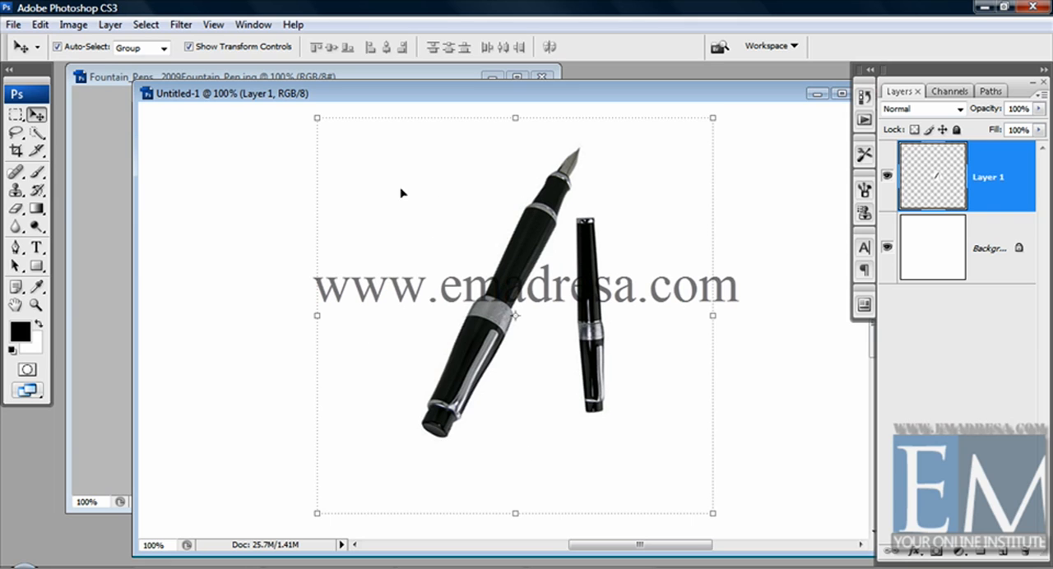
left_click(73, 25)
mouse_move(40, 25)
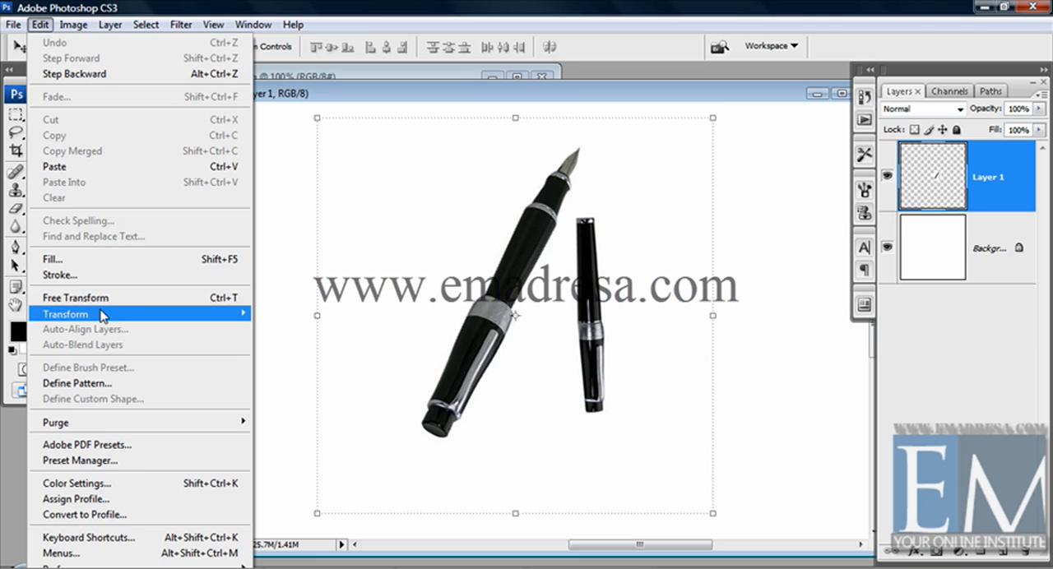
mouse_move(179, 323)
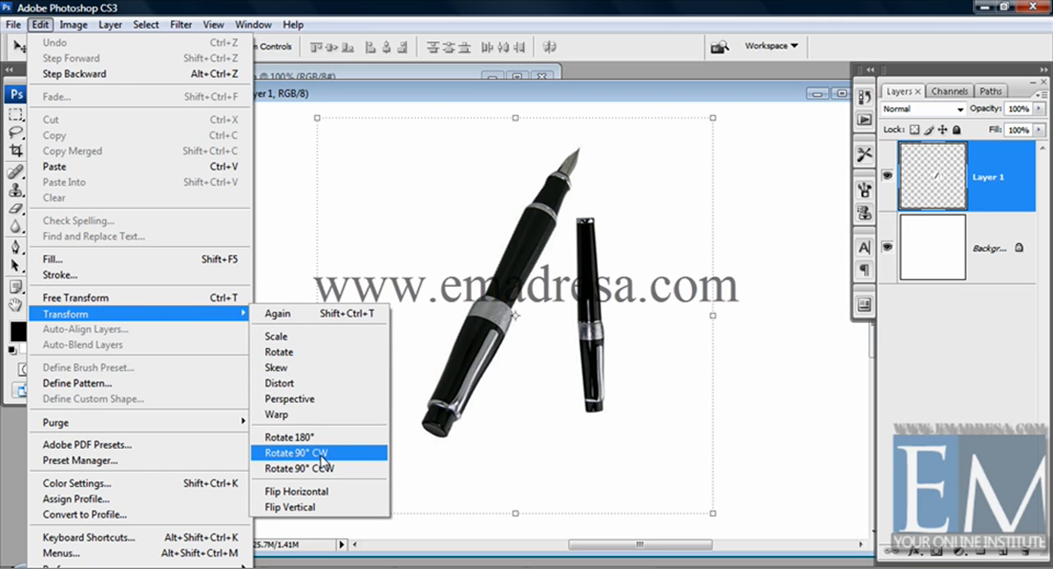
left_click(519, 255)
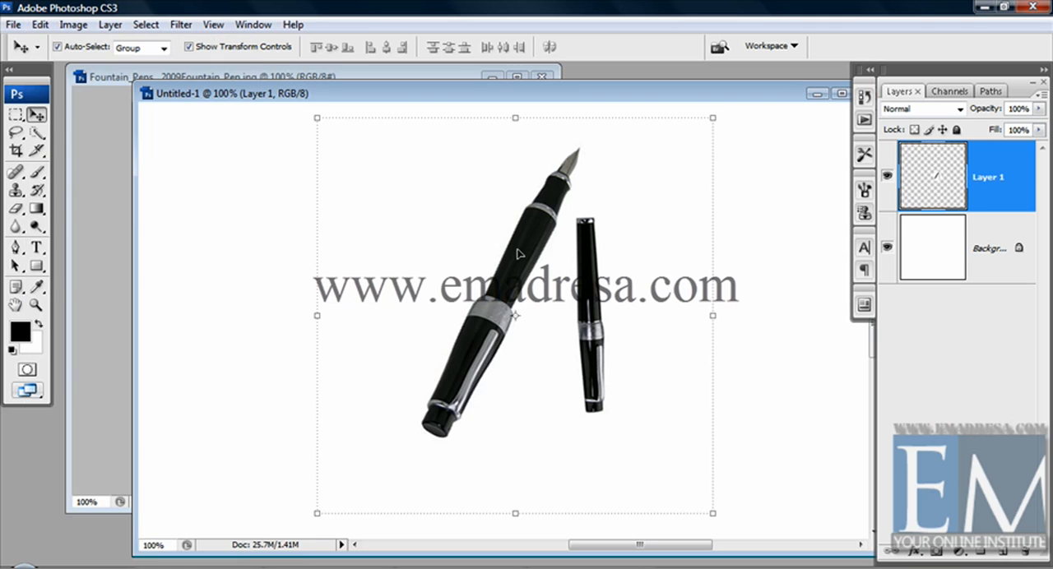
- Rotate the pens layer 90° clockwise and undo that rotation
left_click(40, 25)
mouse_move(99, 319)
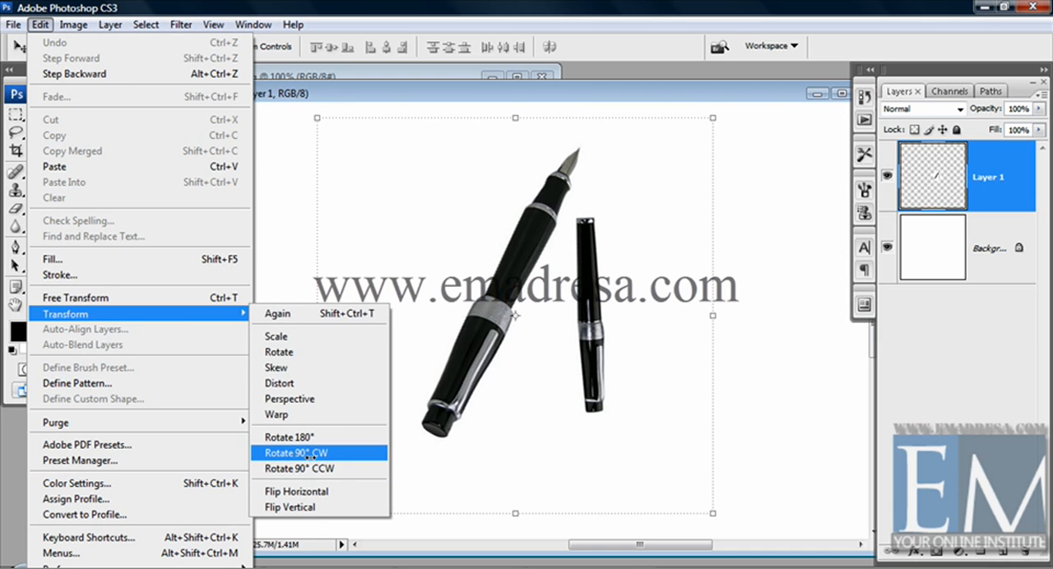
left_click(309, 451)
key("ctrl+z")
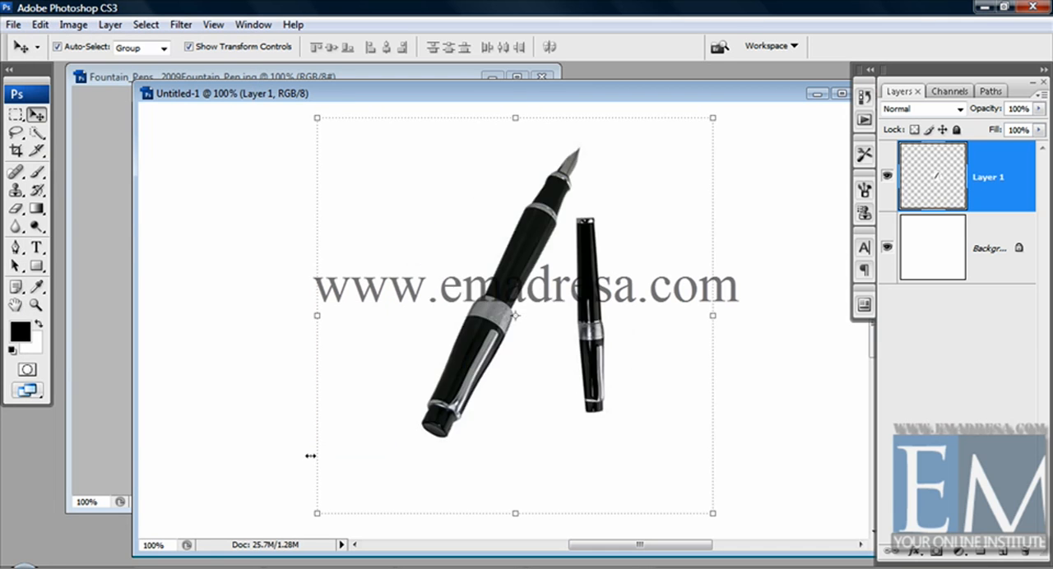
- Rotate the pens layer 90° counterclockwise
left_click(41, 25)
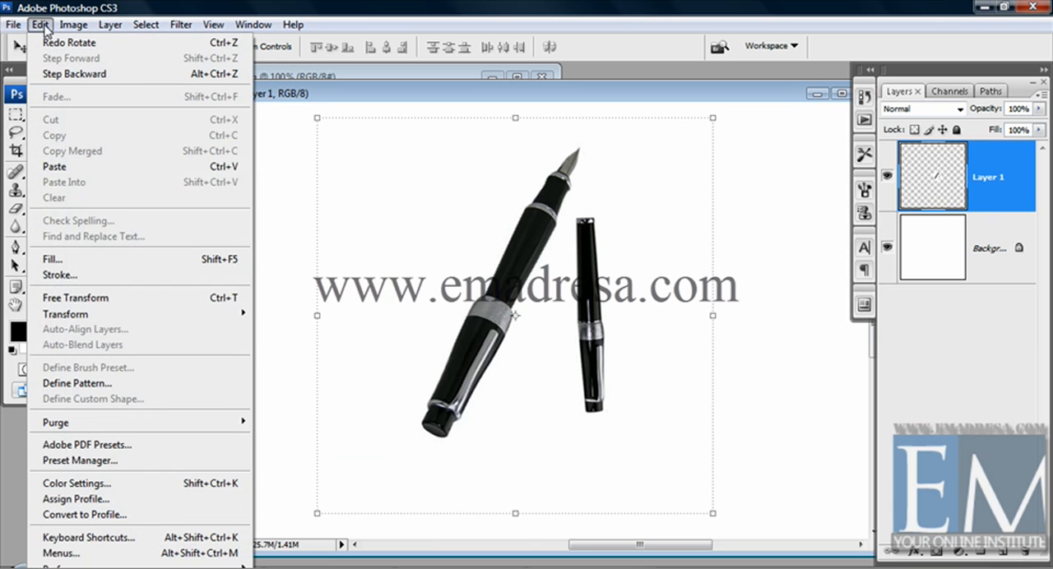
mouse_move(236, 319)
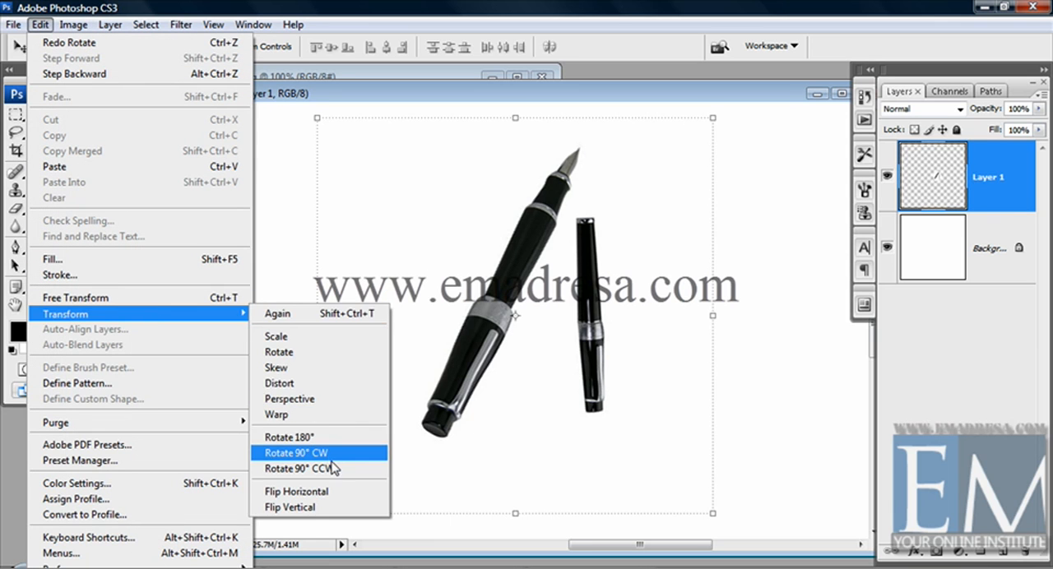
left_click(333, 468)
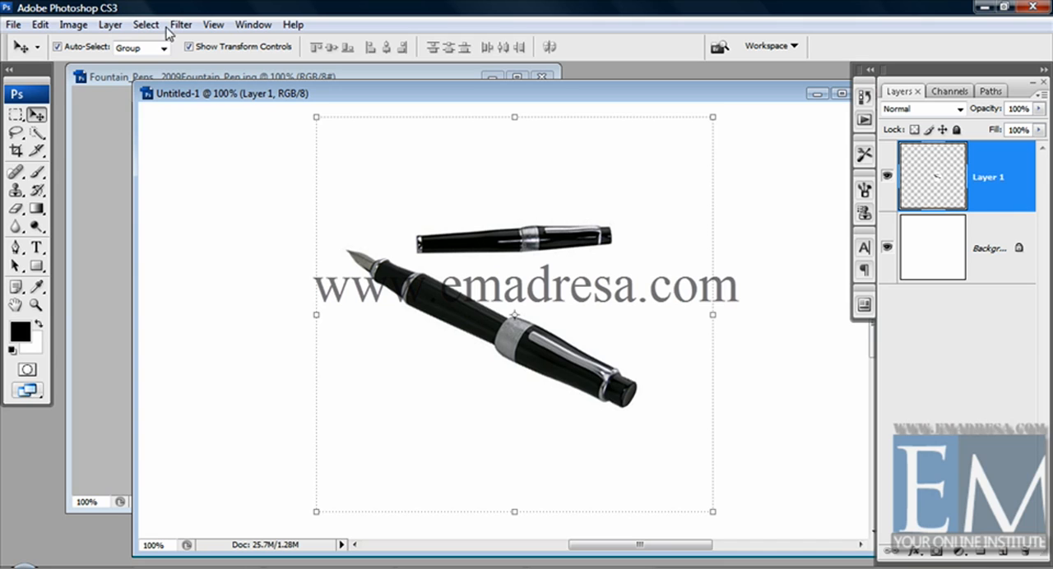
- Switch to the fountain pens image, check which transform and canvas commands its background layer offers, and return to the 3000-pixel document
left_click(92, 76)
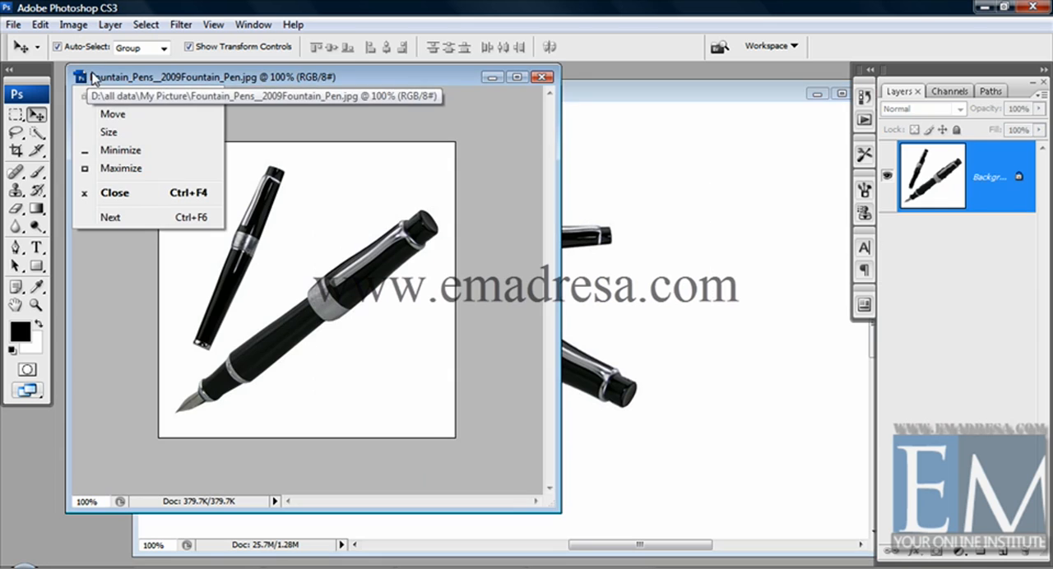
left_click(216, 77)
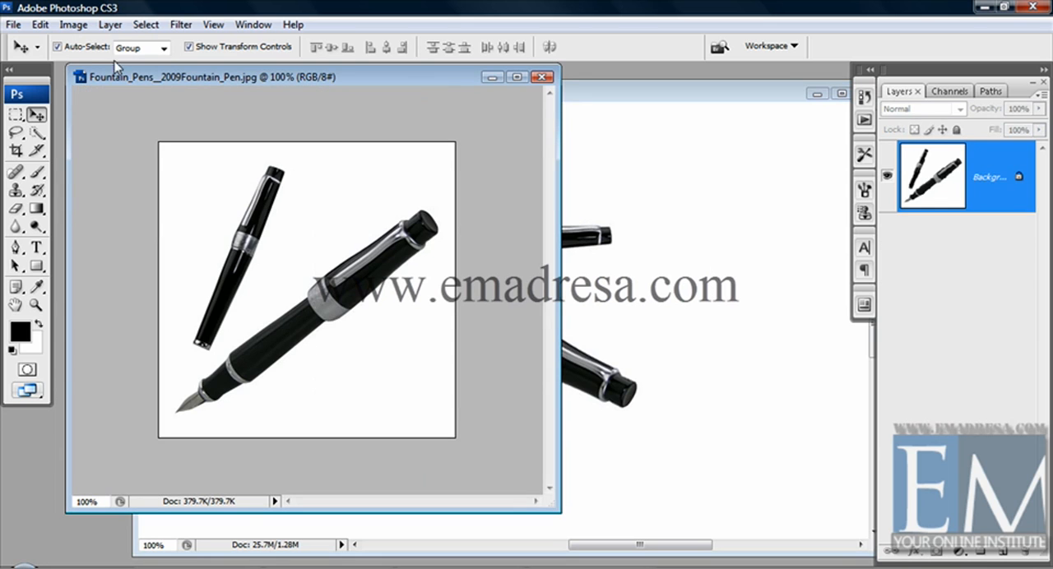
left_click(47, 28)
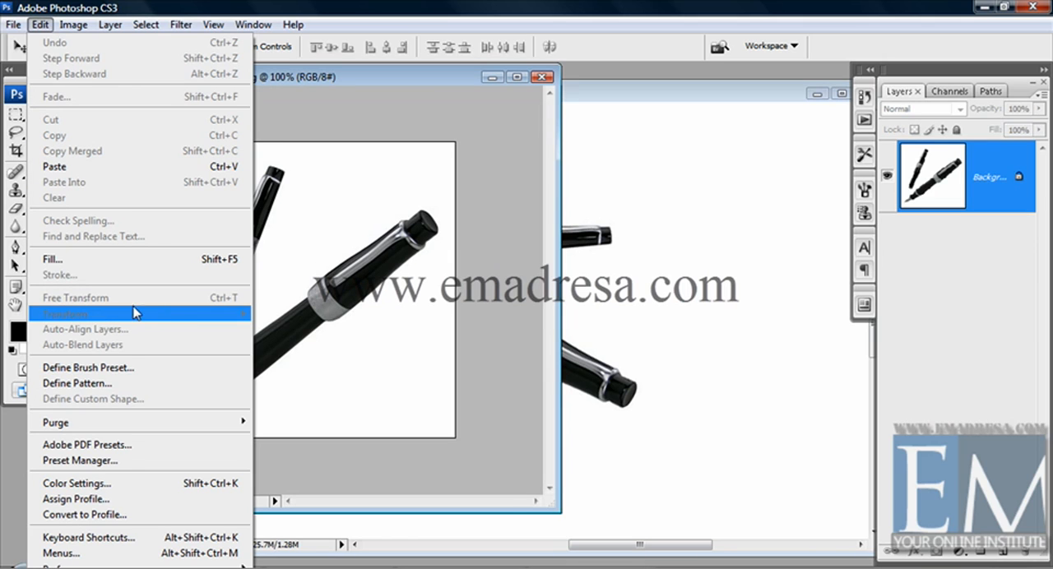
left_click(346, 77)
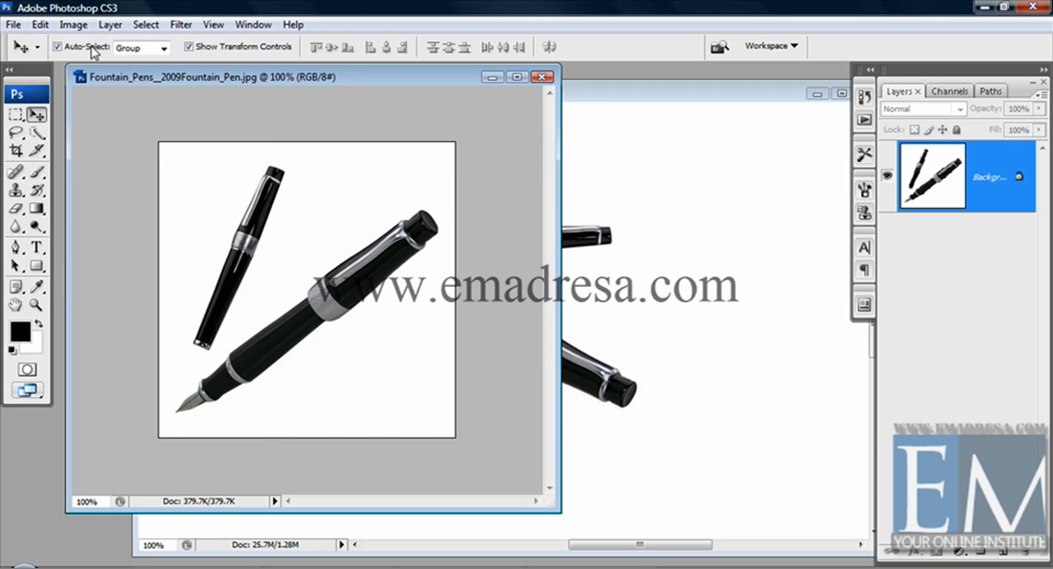
left_click(73, 25)
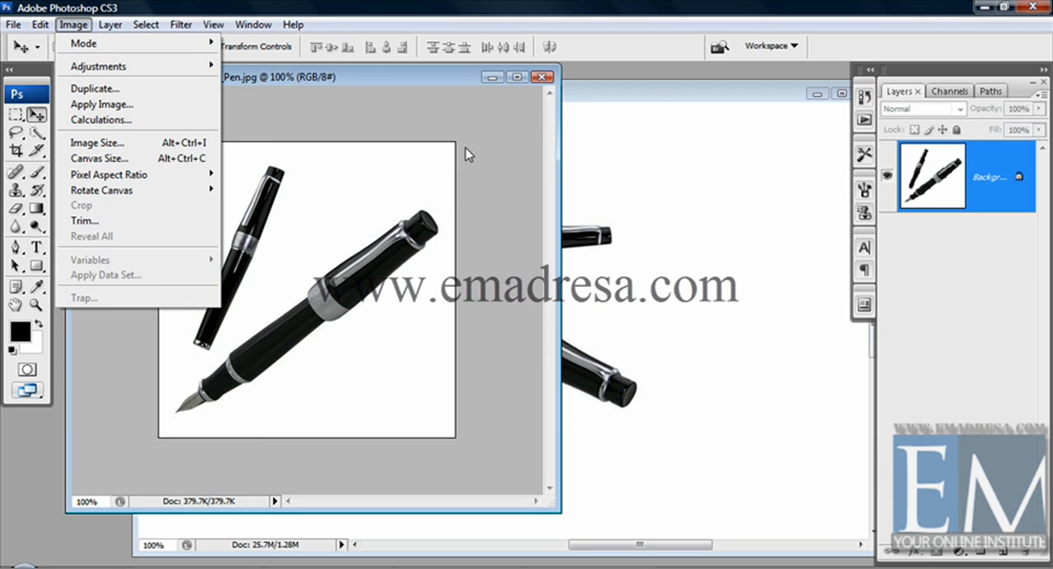
left_click(617, 96)
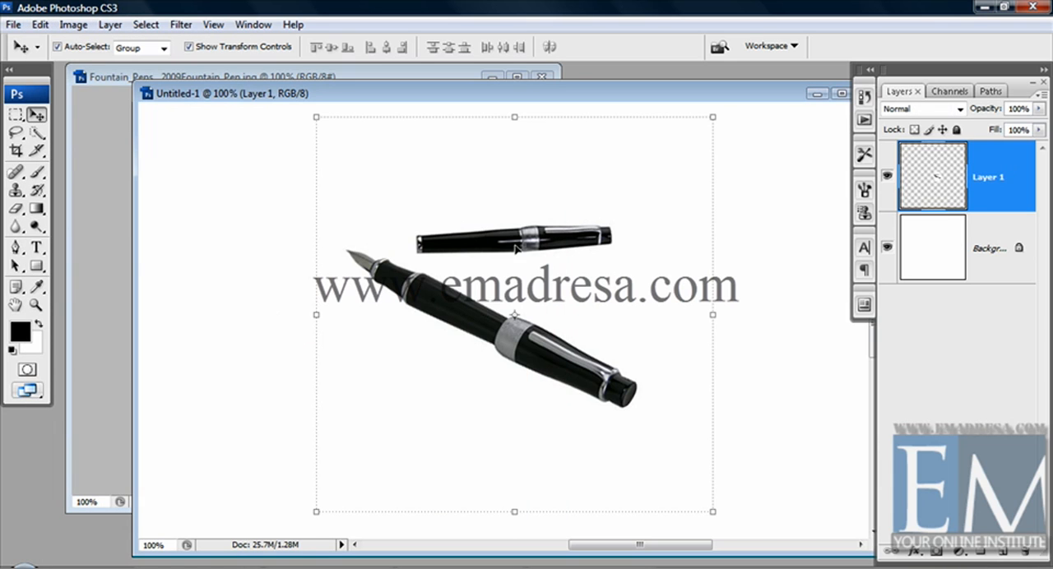
- Rotate the fountain pens image's canvas 90° clockwise, and rotate it back 90° counterclockwise
left_click(83, 77)
left_click(70, 27)
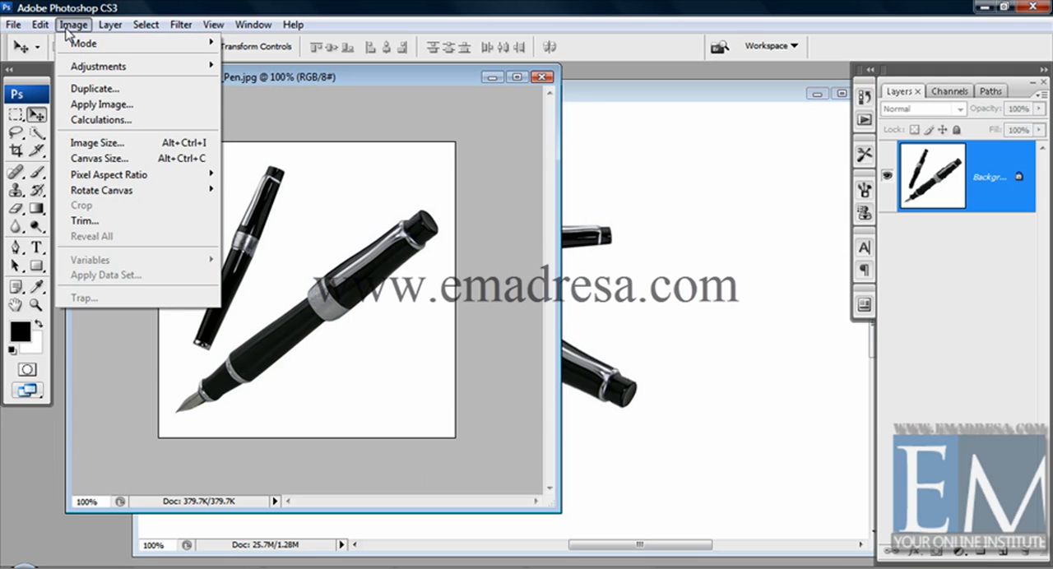
mouse_move(103, 195)
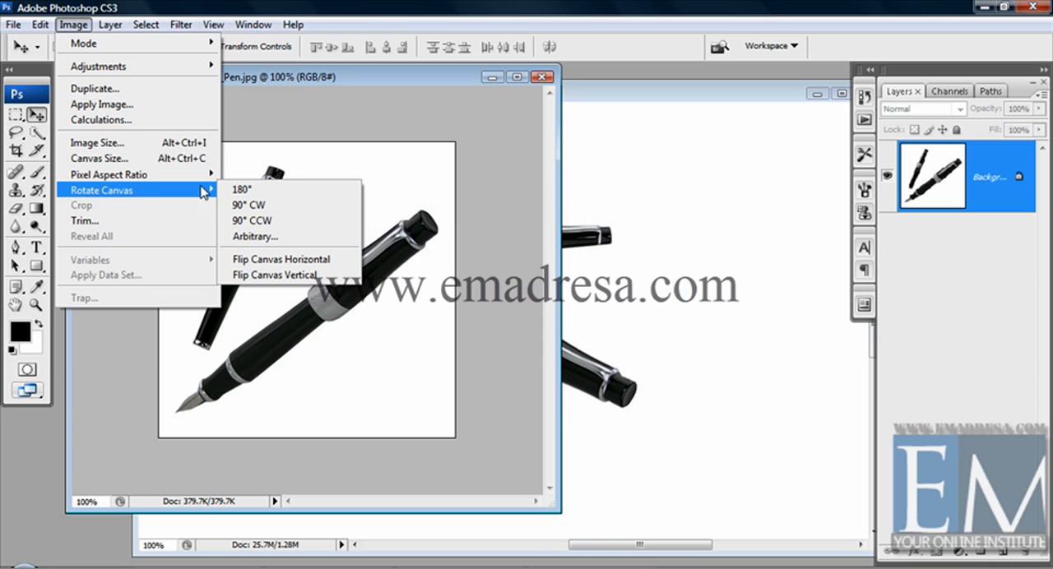
left_click(278, 205)
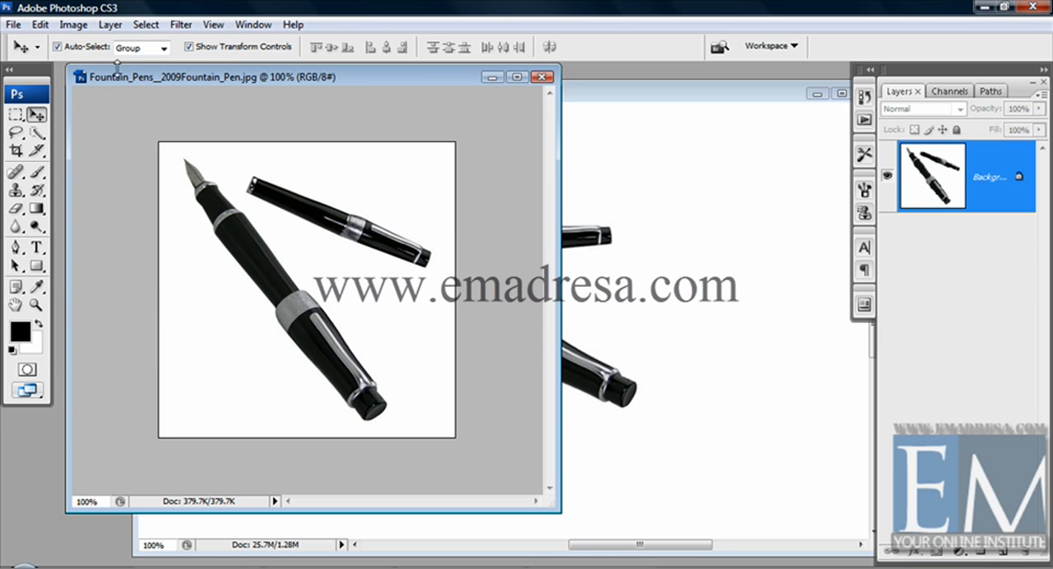
left_click(73, 25)
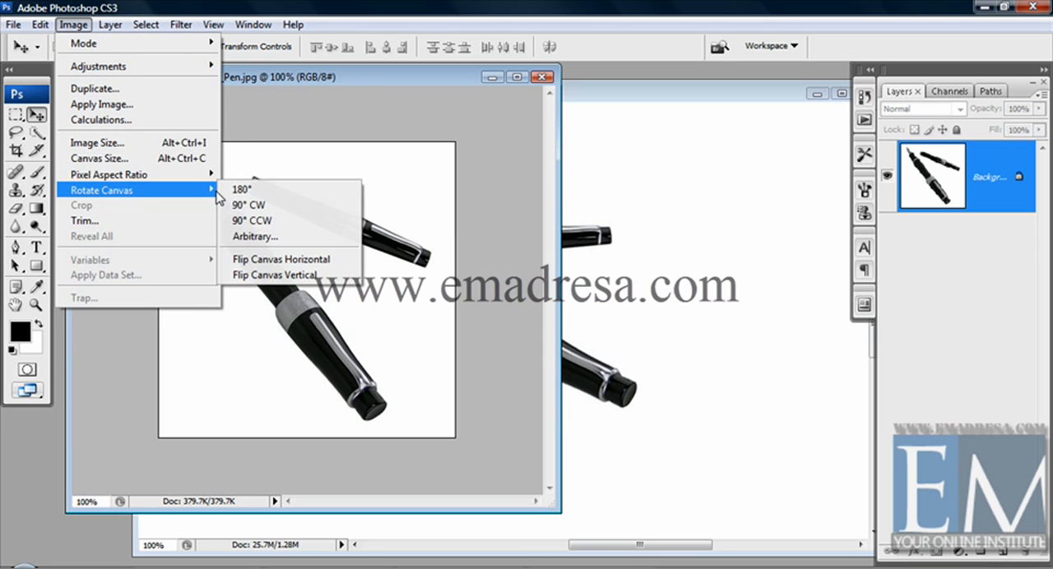
left_click(271, 222)
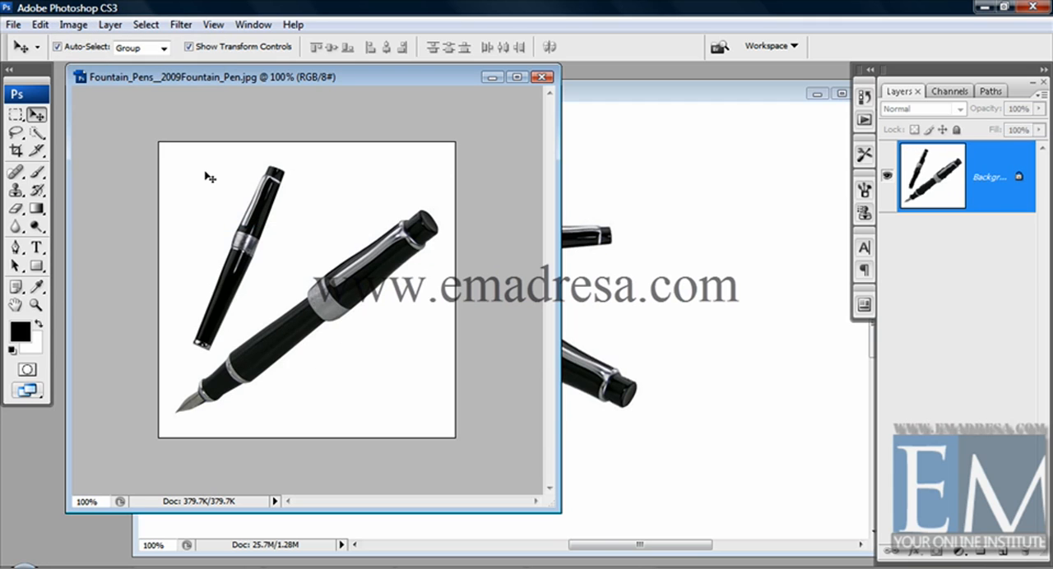
- Rotate the fountain pens image's canvas by an arbitrary 56° counterclockwise, and enlarge its window to show the whole canvas
left_click(74, 24)
mouse_move(123, 190)
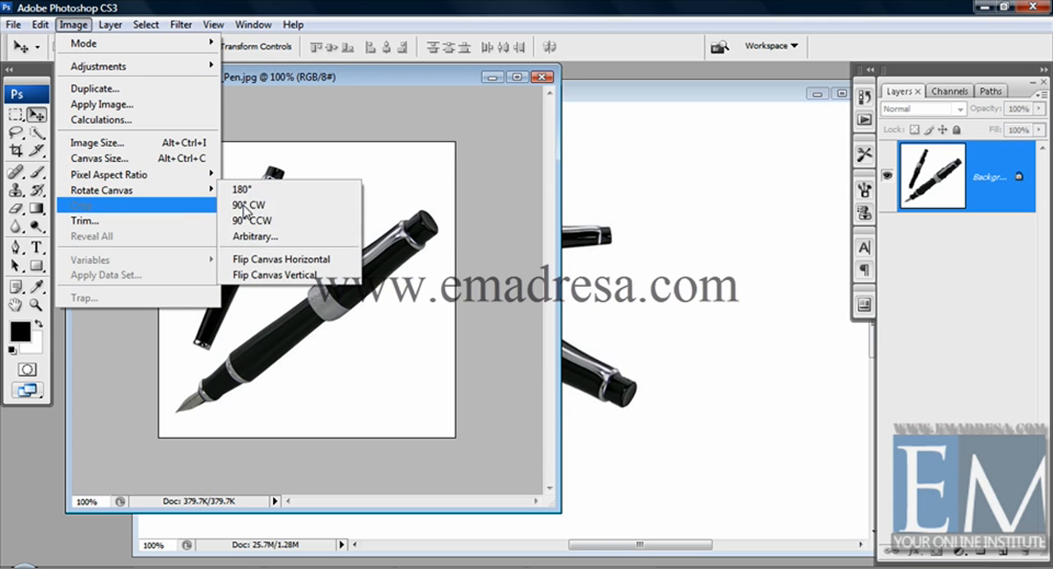
left_click(281, 238)
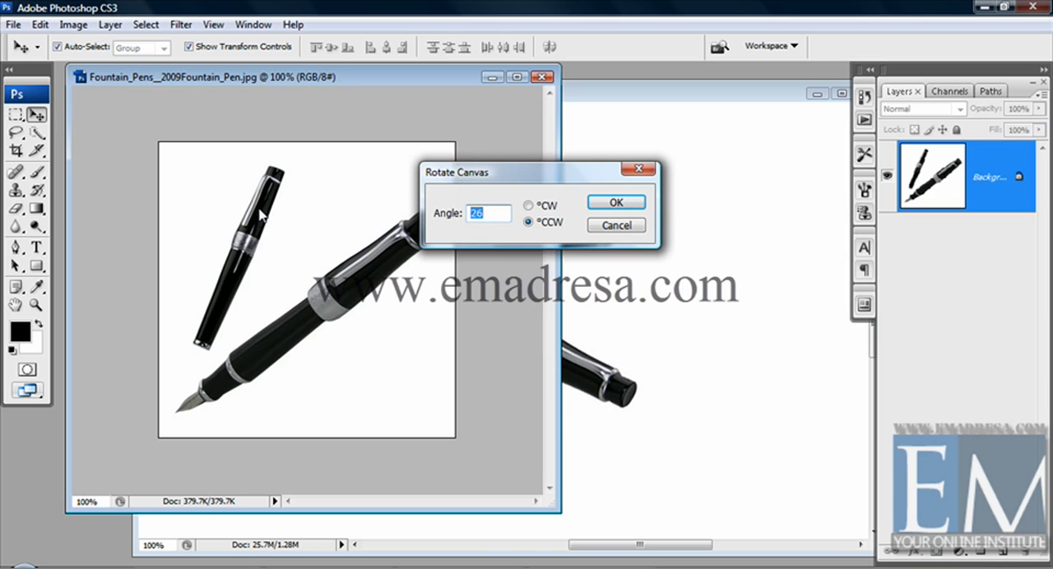
type("56")
left_click(617, 203)
left_click_drag(551, 502, 630, 560)
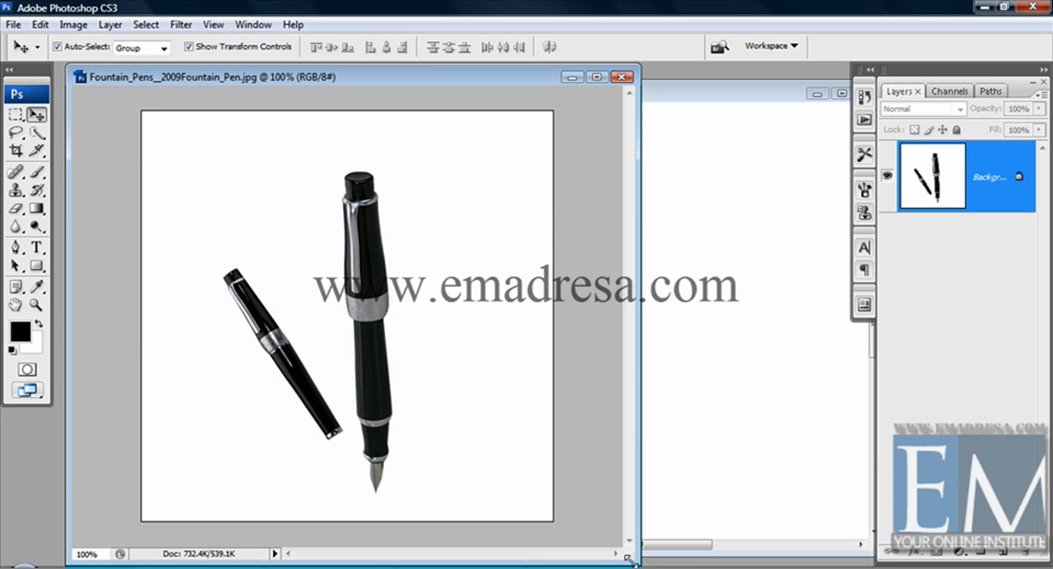
- Return to the 3000-pixel document and move the pens layer to the left on the white background
left_click(745, 101)
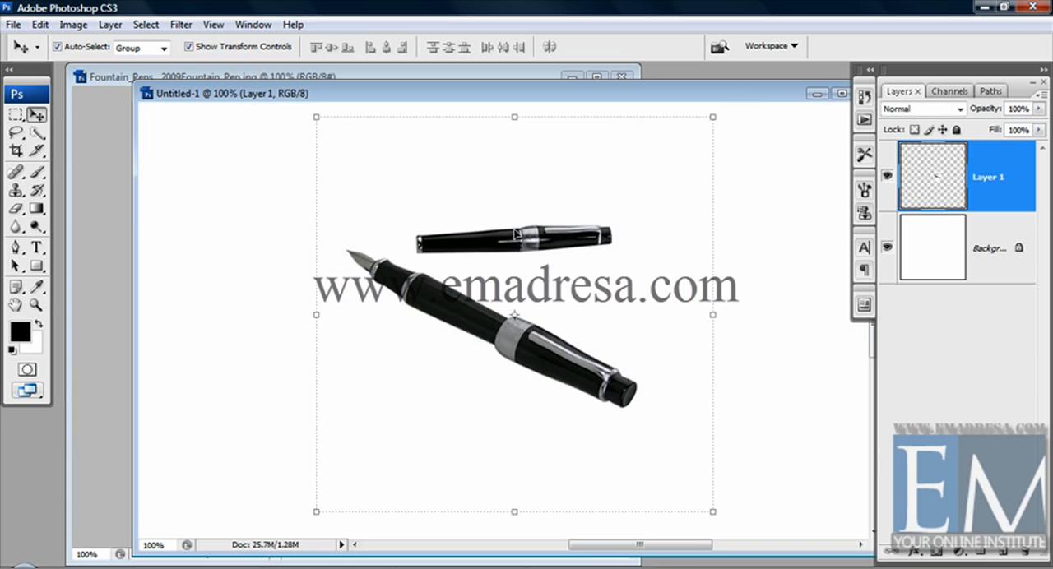
left_click_drag(491, 326, 414, 322)
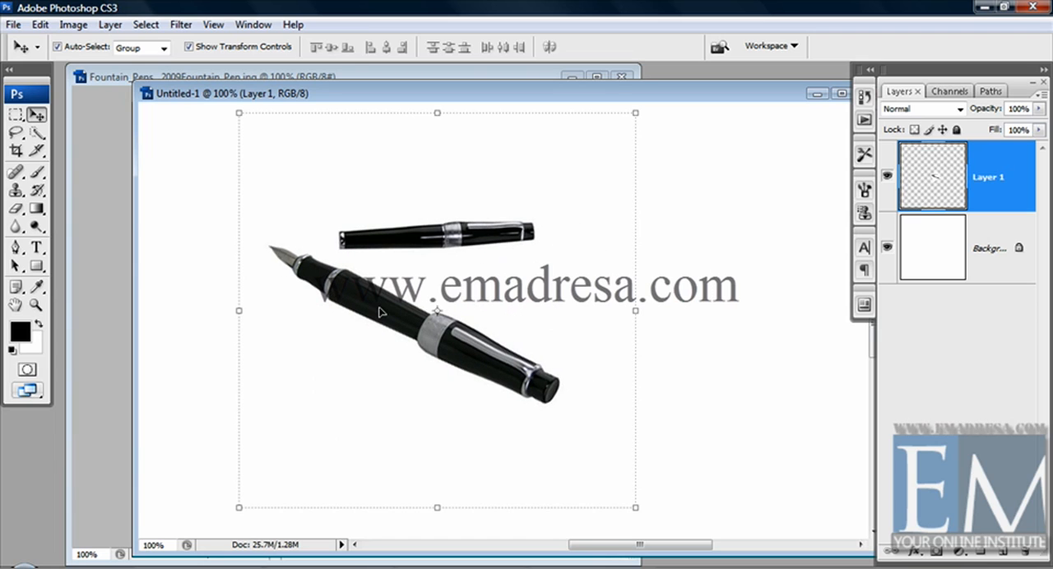